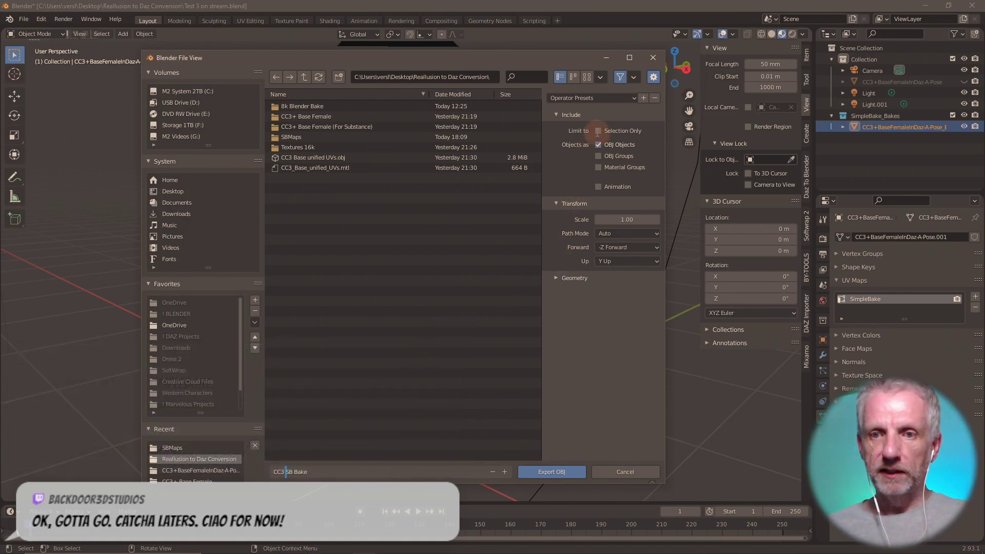
# - Export the selected baked body as CC3 SB Bake.obj with Selection Only at scale 100
pyautogui.click(597, 131)
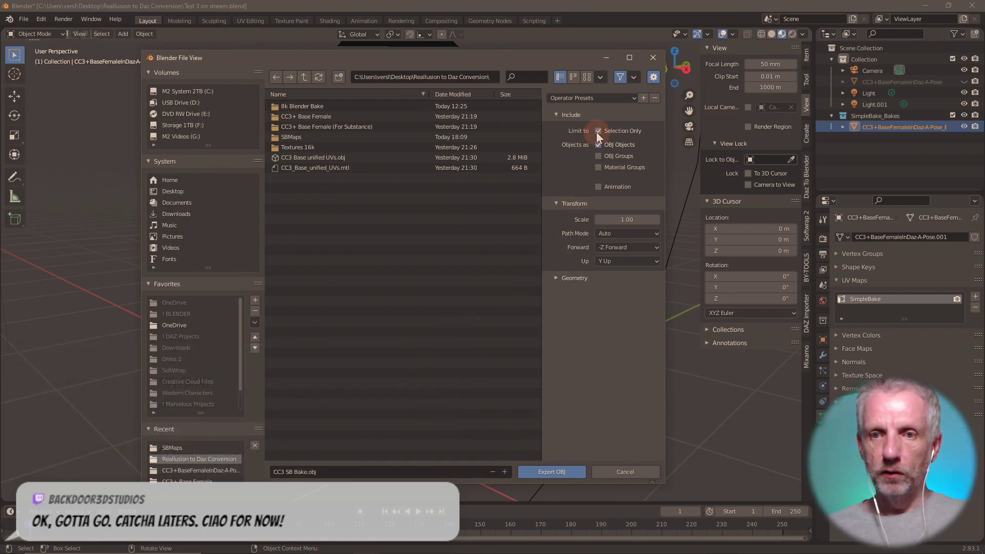
pyautogui.click(631, 219)
pyautogui.write('100')
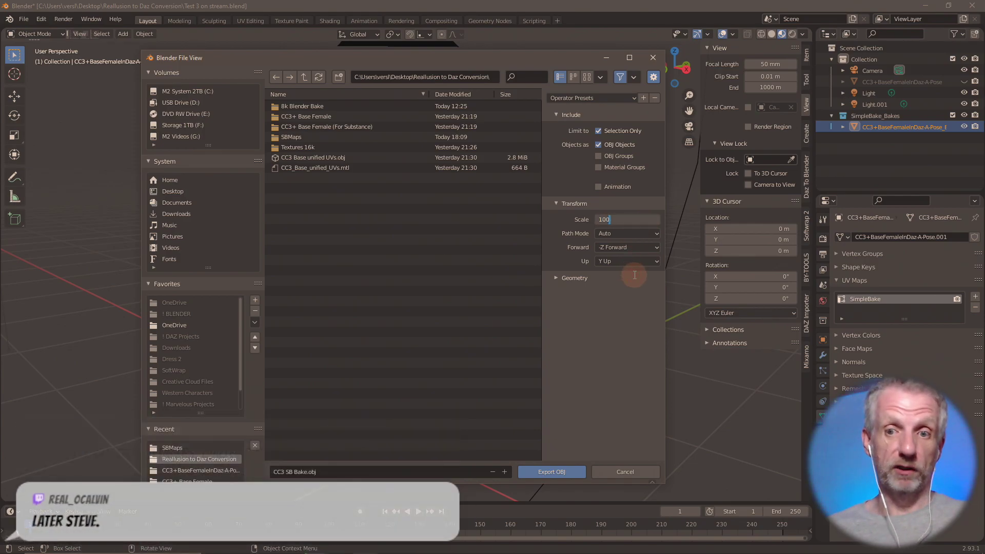
pyautogui.press('Return')
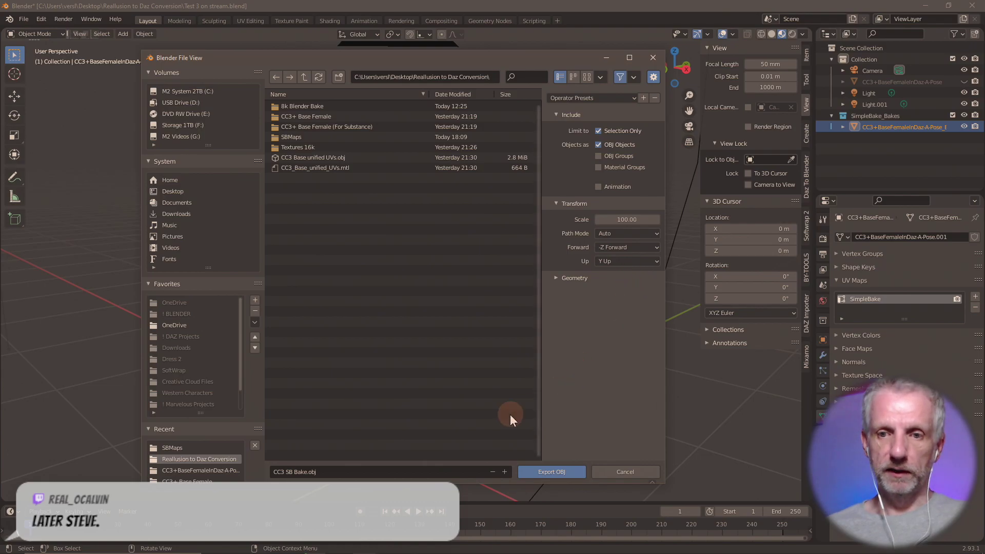
pyautogui.click(547, 472)
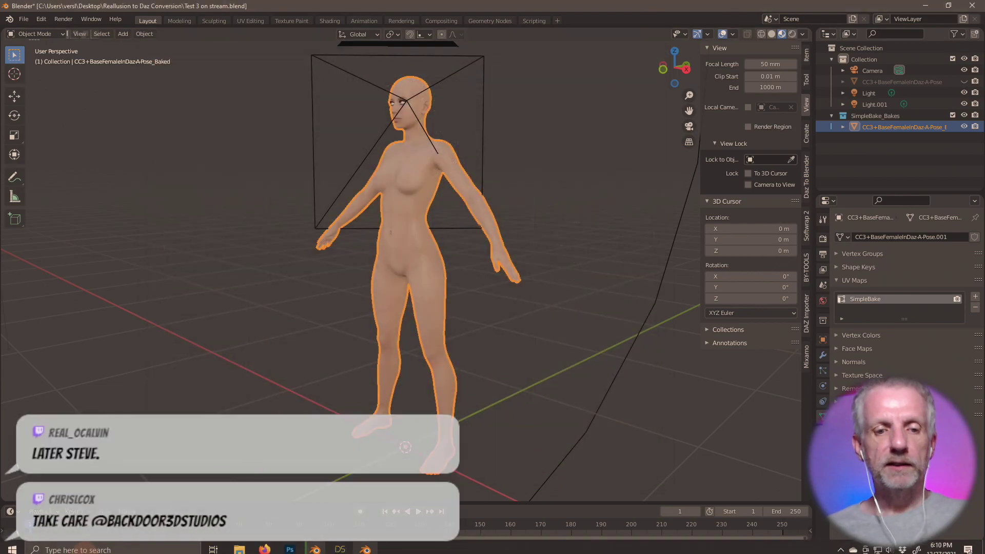
# - Launch Wrap 2021.11.3 from the Start menu and orbit the empty viewport grid
pyautogui.click(11, 544)
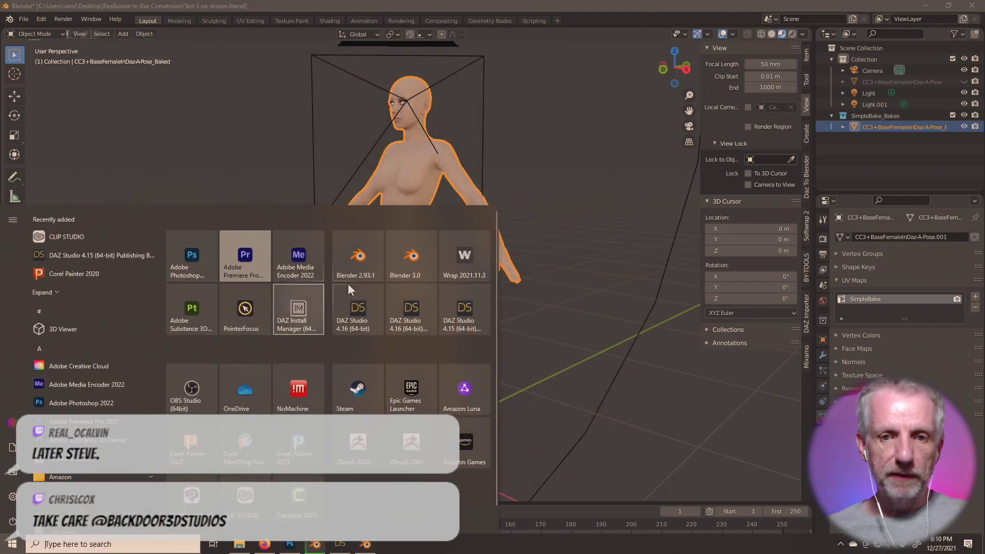
pyautogui.click(462, 259)
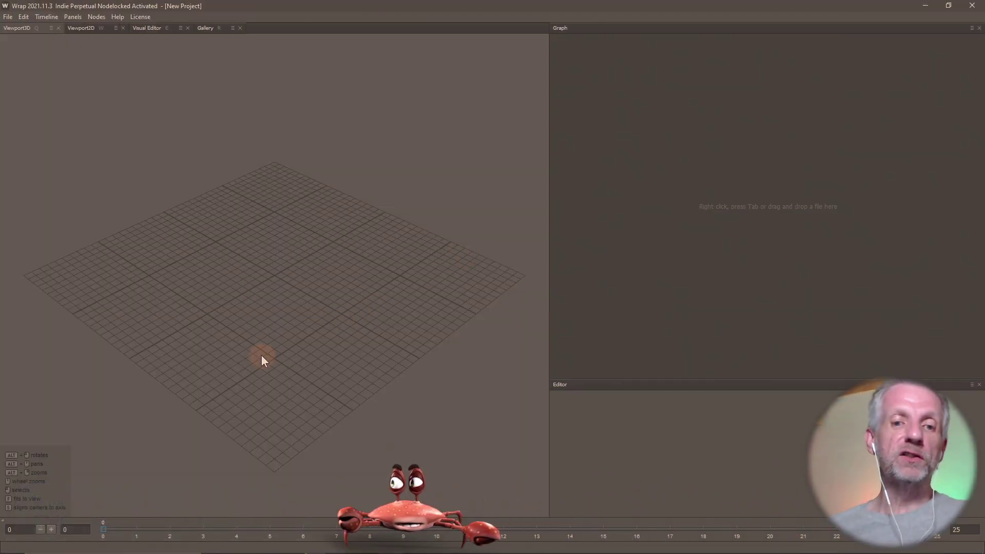
pyautogui.moveTo(262, 356)
pyautogui.keyDown('alt'); pyautogui.mouseDown()
pyautogui.moveTo(296, 329)
pyautogui.moveTo(296, 274)
pyautogui.moveTo(311, 356)
pyautogui.moveTo(280, 348)
pyautogui.moveTo(284, 336)
pyautogui.moveTo(303, 352)
pyautogui.moveTo(266, 352)
pyautogui.mouseUp(); pyautogui.keyUp('alt')
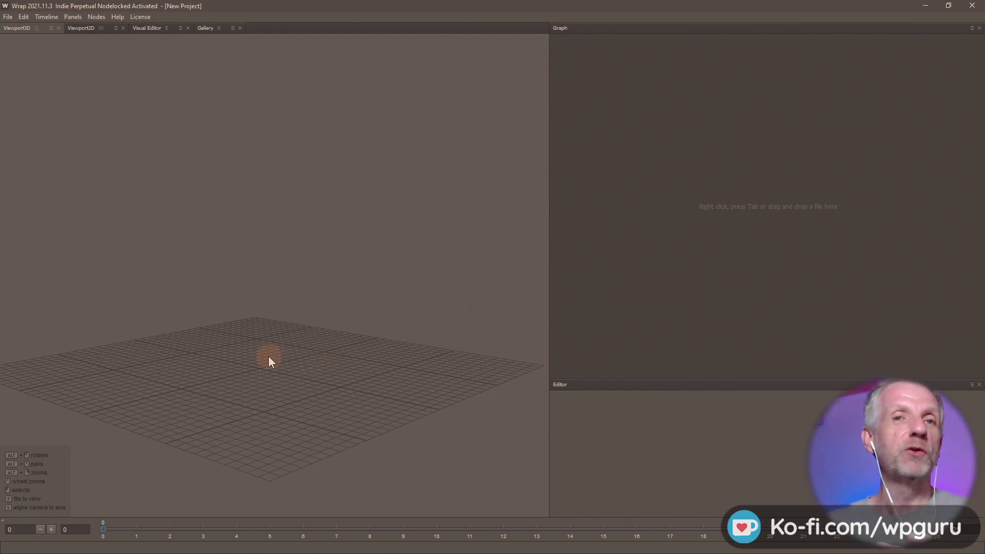
# - Add a LoadGeom node and a LoadImage node placed above it in the graph
pyautogui.rightClick(632, 137)
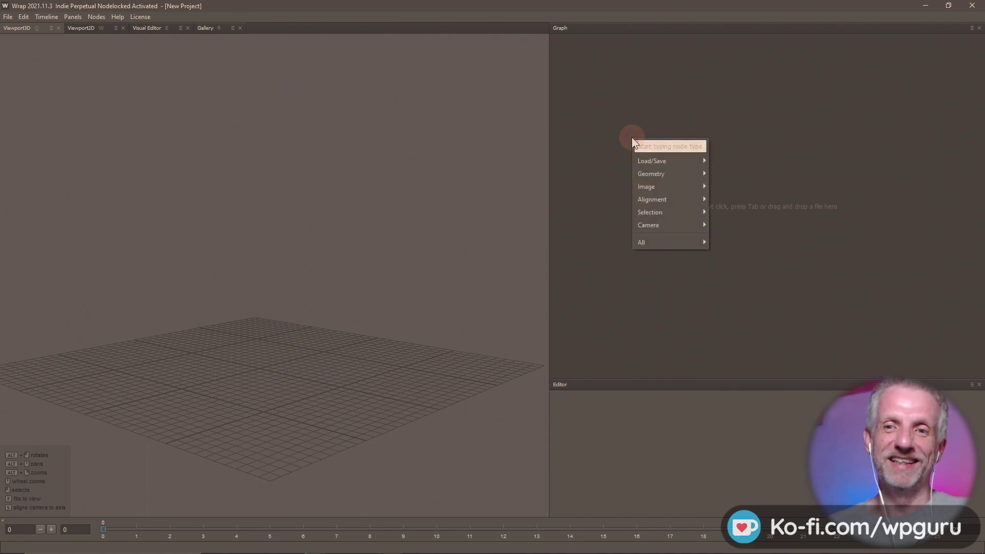
pyautogui.moveTo(687, 165)
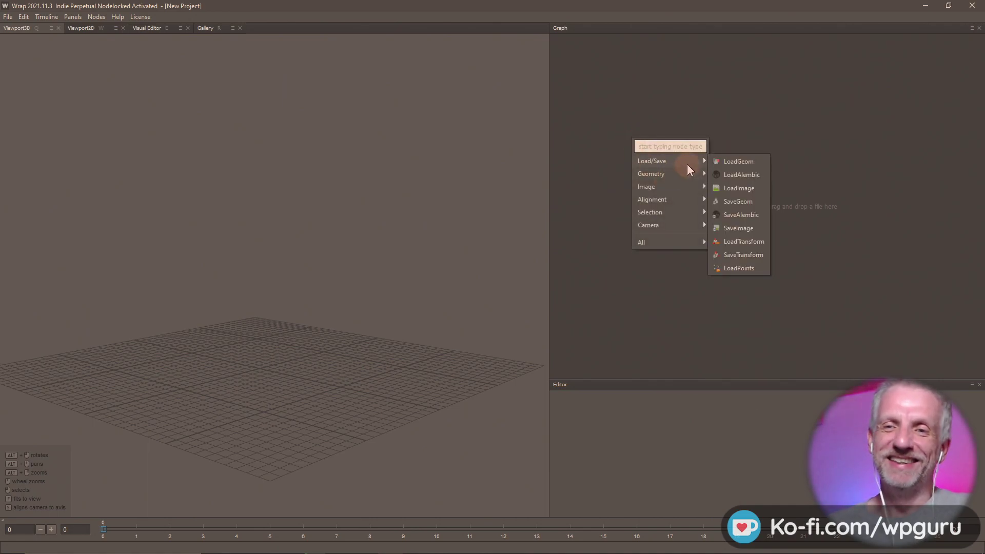
pyautogui.click(727, 161)
pyautogui.moveTo(645, 135); pyautogui.dragTo(672, 130)
pyautogui.rightClick(659, 174)
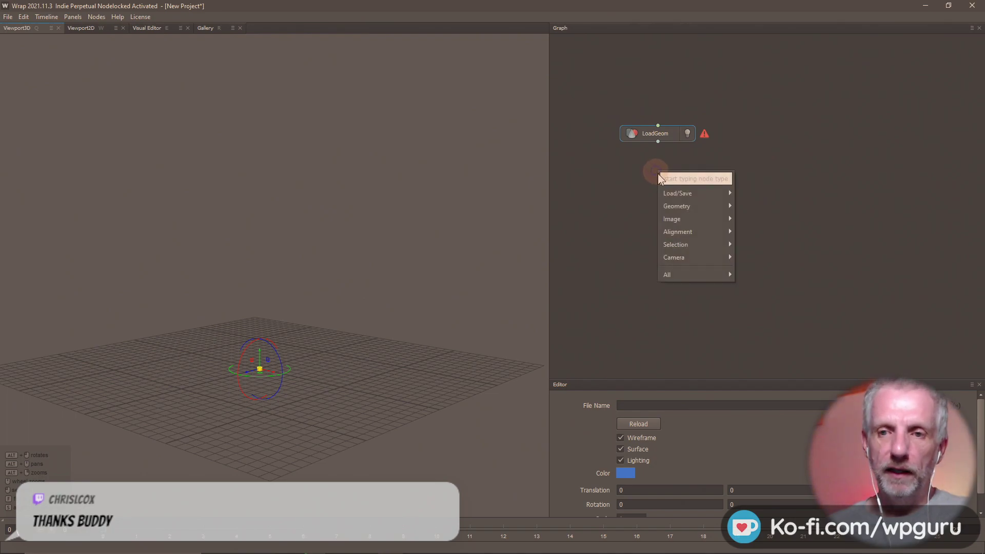
pyautogui.moveTo(704, 218)
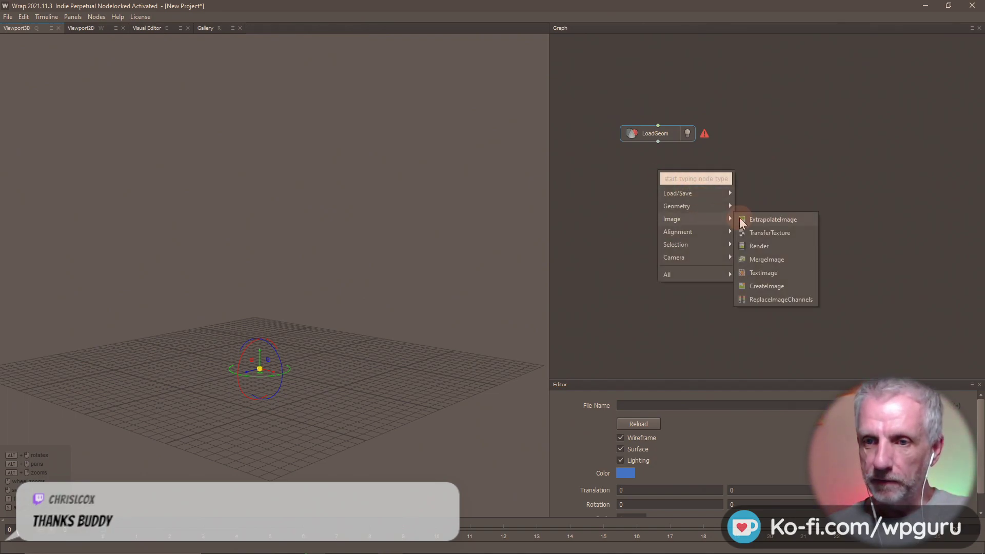
pyautogui.moveTo(724, 194)
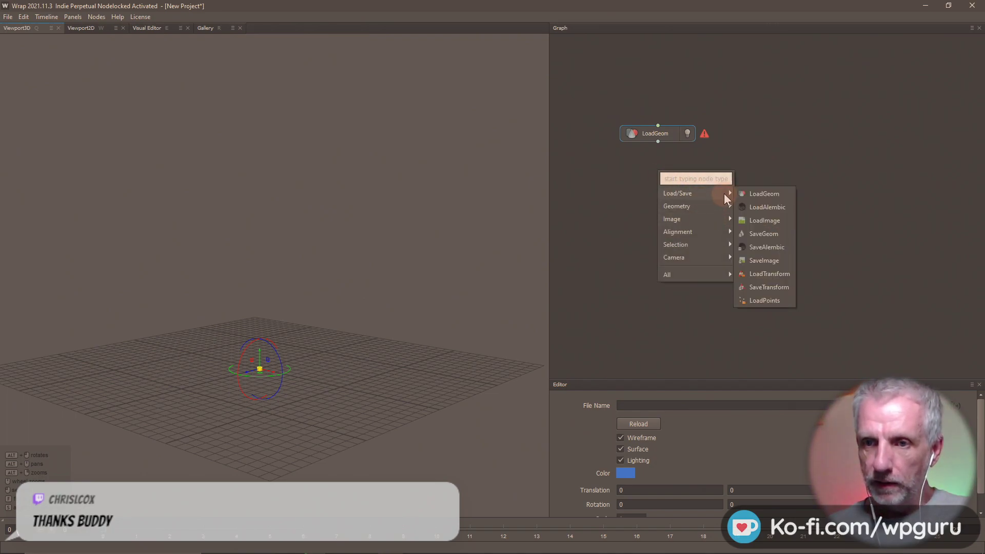
pyautogui.click(775, 219)
pyautogui.moveTo(674, 174); pyautogui.dragTo(657, 125)
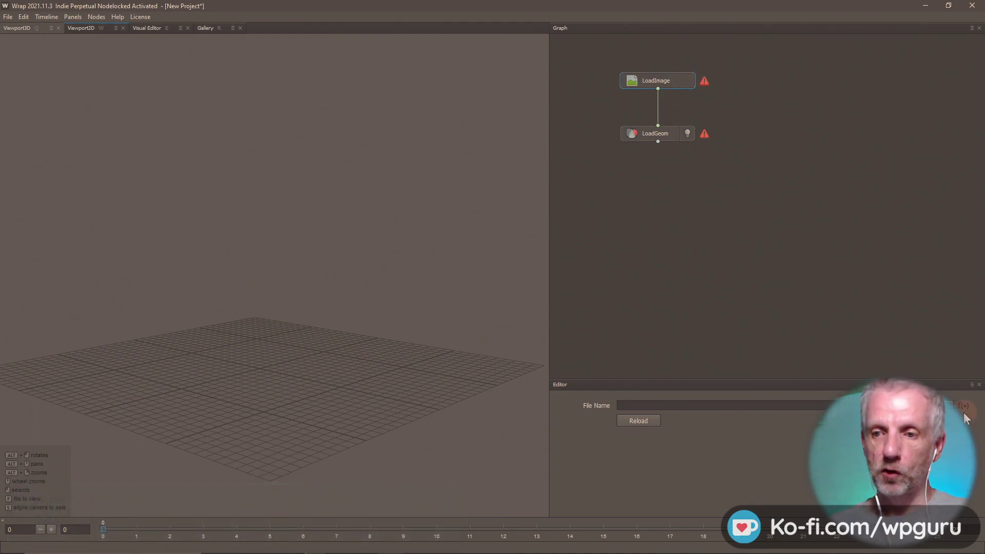
# - Load SBDiffuse.png from Desktop/Reallusion to Daz Conversion/SBMaps into the LoadImage node
pyautogui.click(950, 405)
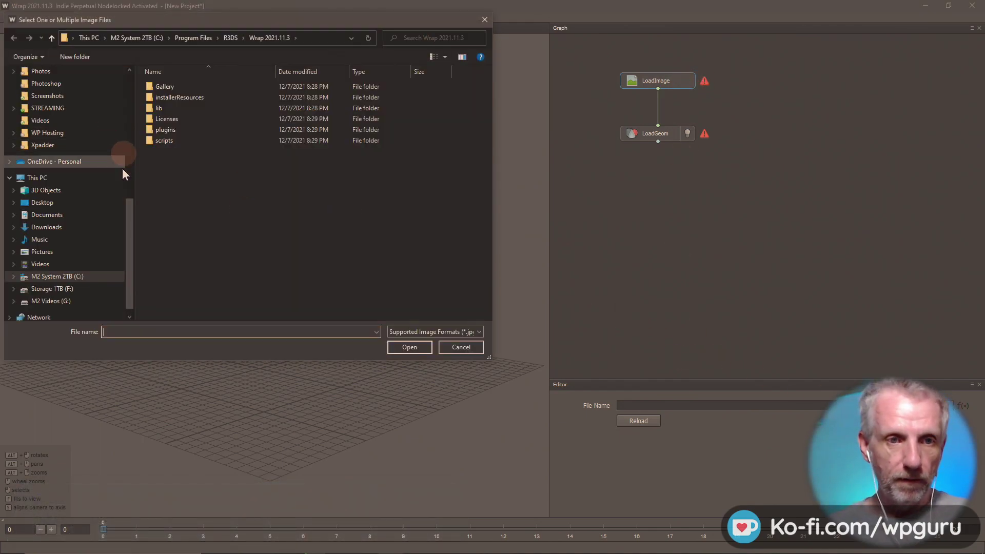
pyautogui.click(64, 206)
pyautogui.doubleClick(185, 103)
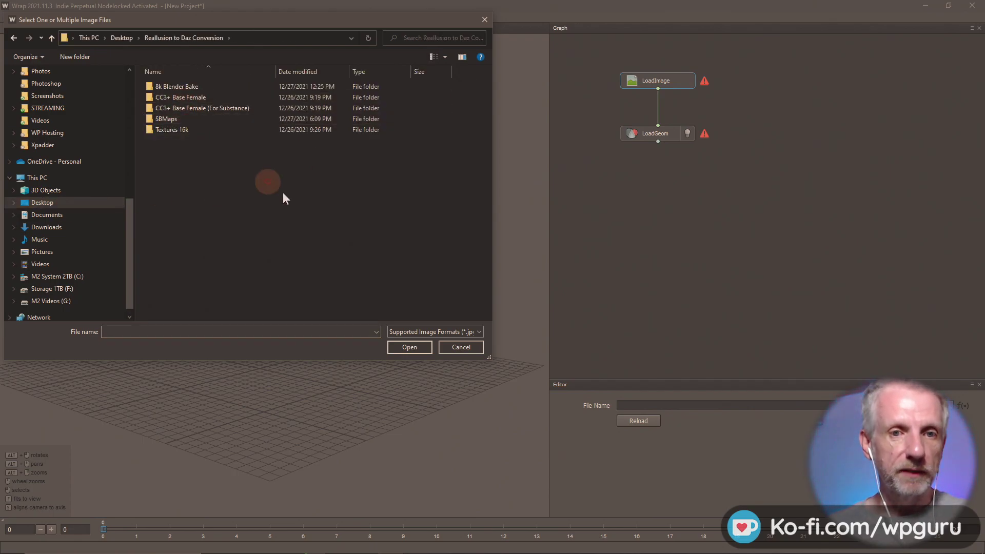
pyautogui.doubleClick(199, 120)
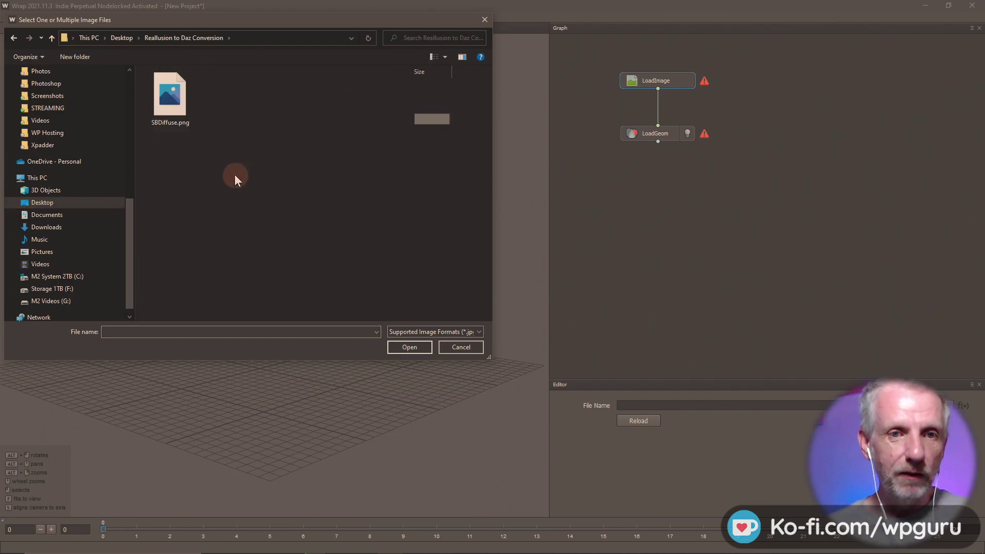
pyautogui.click(181, 99)
pyautogui.click(426, 347)
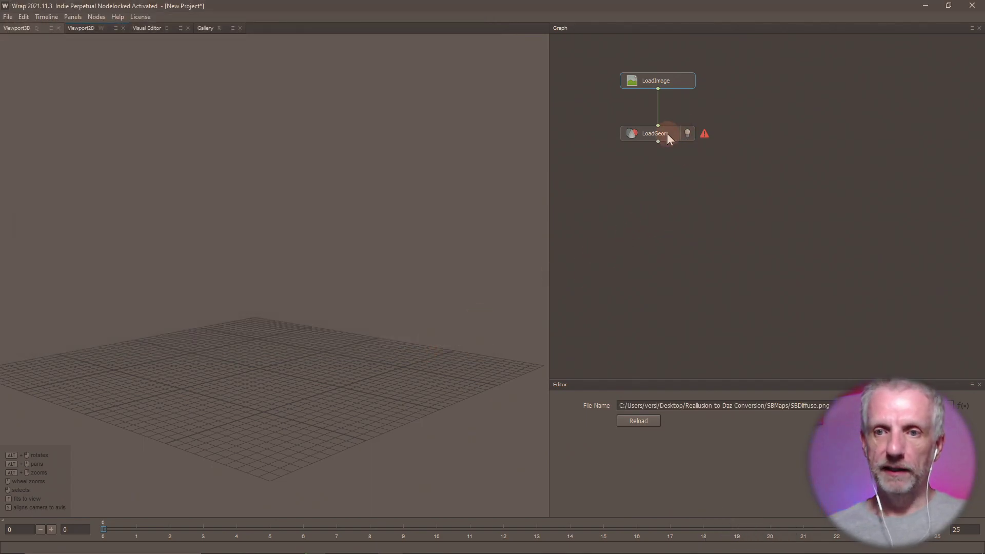
pyautogui.click(666, 134)
# - Load CC3 SB Bake.obj from the Reallusion to Daz Conversion folder into LoadGeom
pyautogui.click(956, 405)
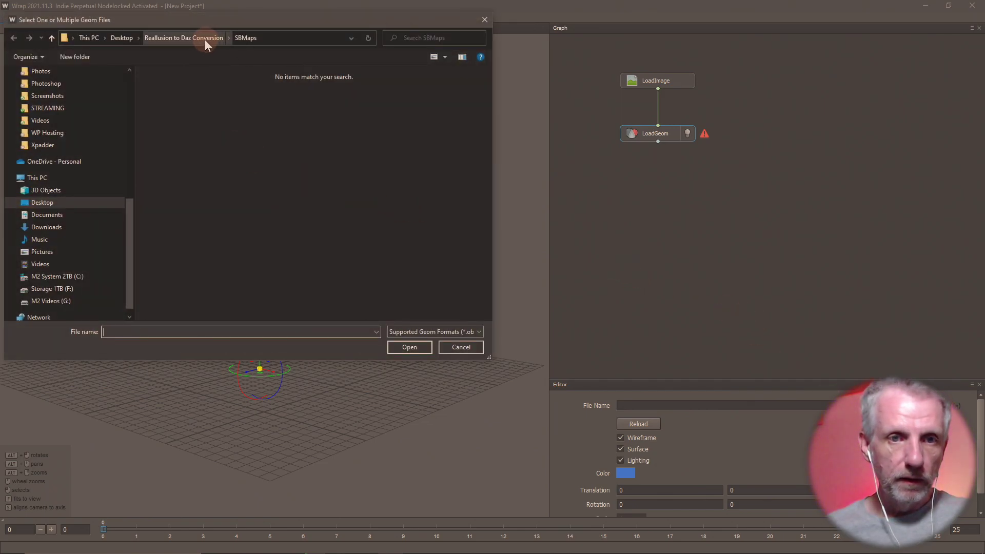
pyautogui.click(205, 39)
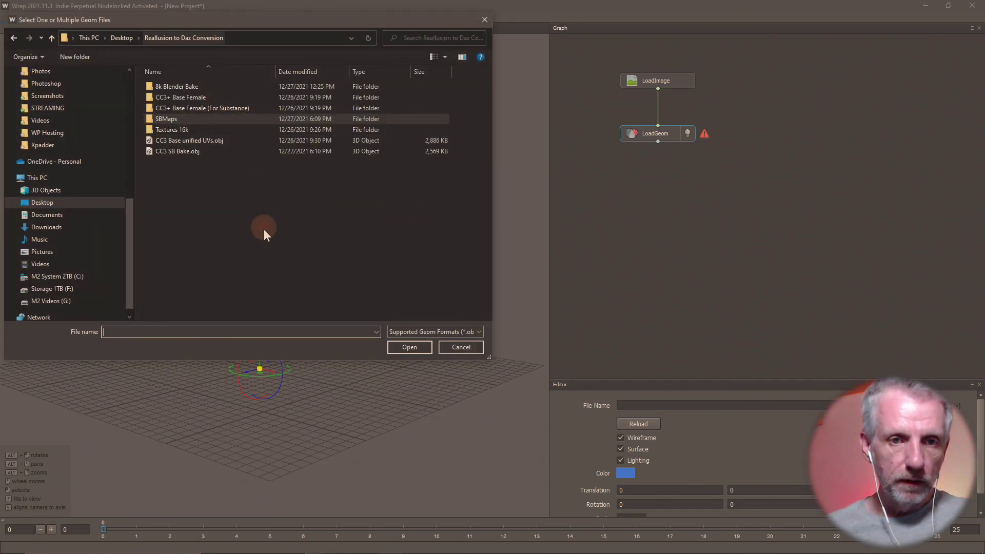
pyautogui.doubleClick(197, 152)
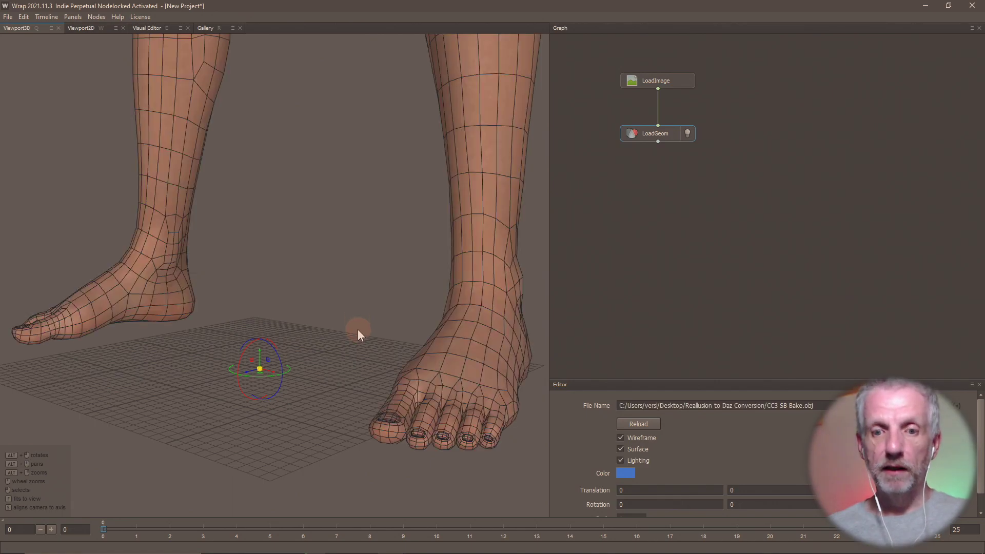
pyautogui.scroll(-2, 358, 330)
pyautogui.scroll(1, 369, 348)
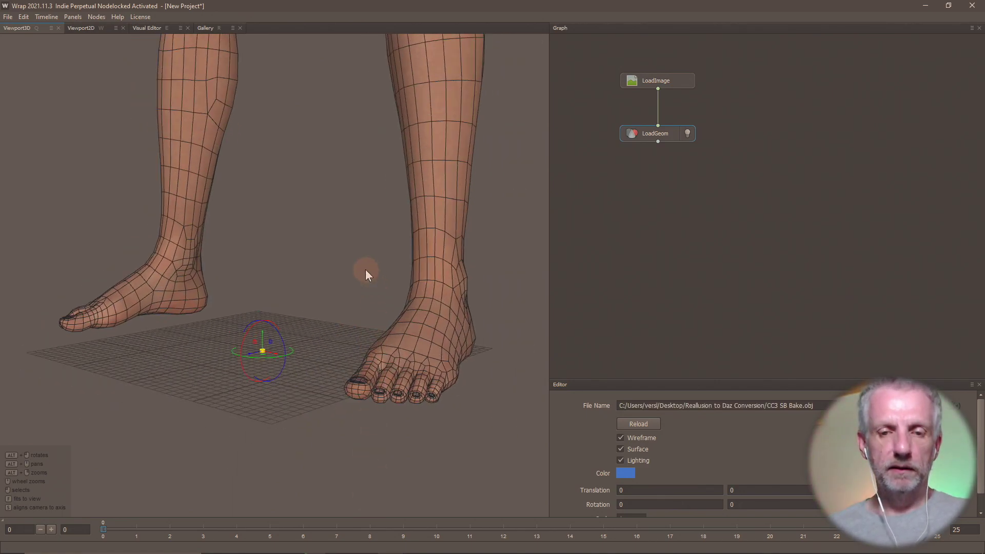
pyautogui.scroll(5, 367, 271)
# - Inspect the textured mesh from thighs to head without wireframe, then return to Blender
pyautogui.keyDown('alt'); pyautogui.moveTo(339, 227); pyautogui.dragTo(347, 428, button='middle'); pyautogui.keyUp('alt')
pyautogui.scroll(2, 352, 202)
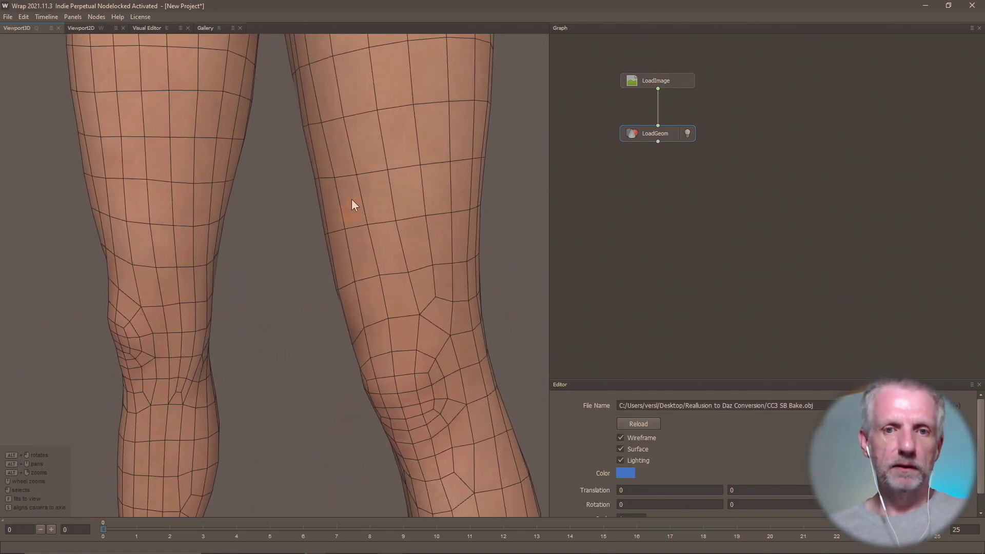
pyautogui.scroll(-3, 351, 203)
pyautogui.keyDown('alt'); pyautogui.moveTo(349, 211); pyautogui.dragTo(336, 408, button='middle'); pyautogui.keyUp('alt')
pyautogui.scroll(1, 322, 322)
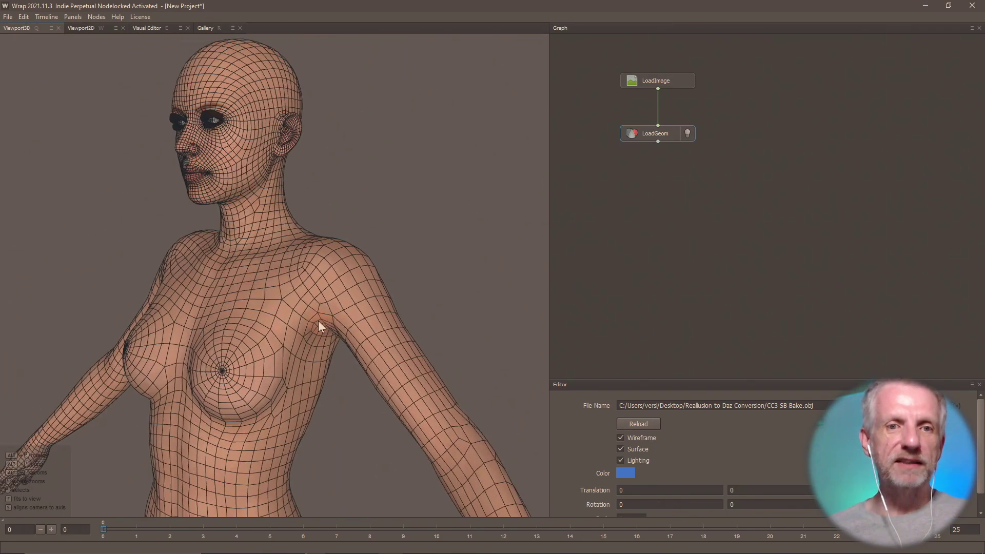
pyautogui.scroll(4, 316, 322)
pyautogui.scroll(-4, 354, 328)
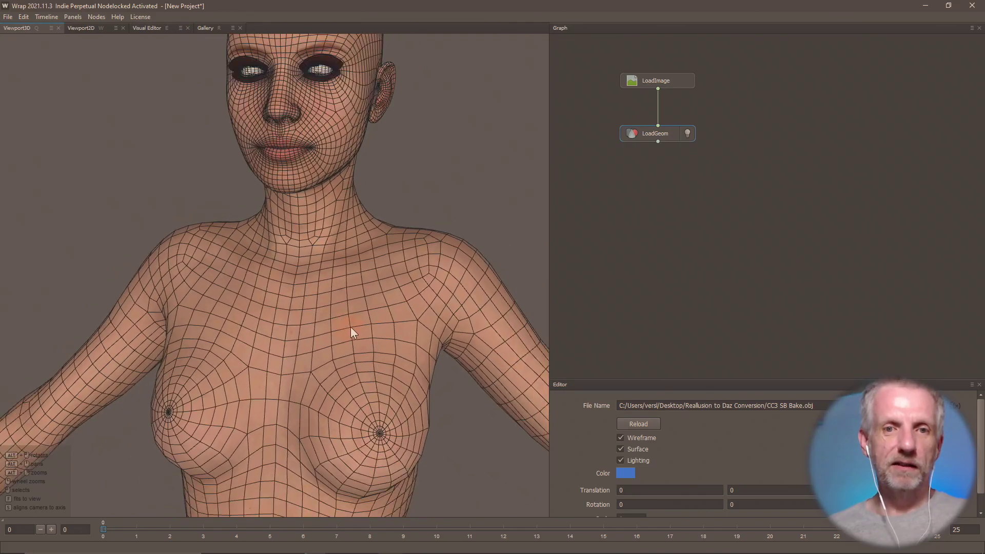
pyautogui.keyDown('alt'); pyautogui.moveTo(351, 338); pyautogui.dragTo(327, 351, button='middle'); pyautogui.keyUp('alt')
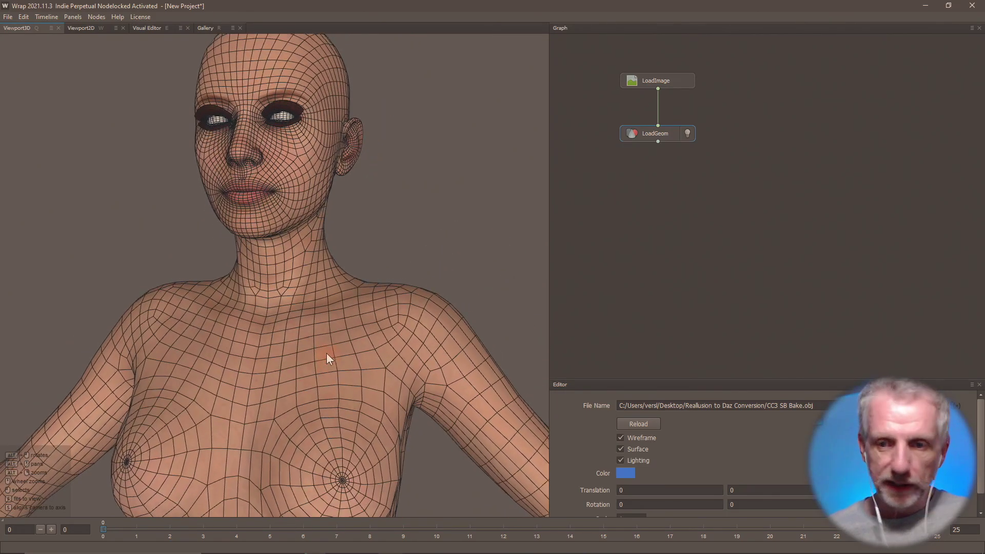
pyautogui.click(620, 437)
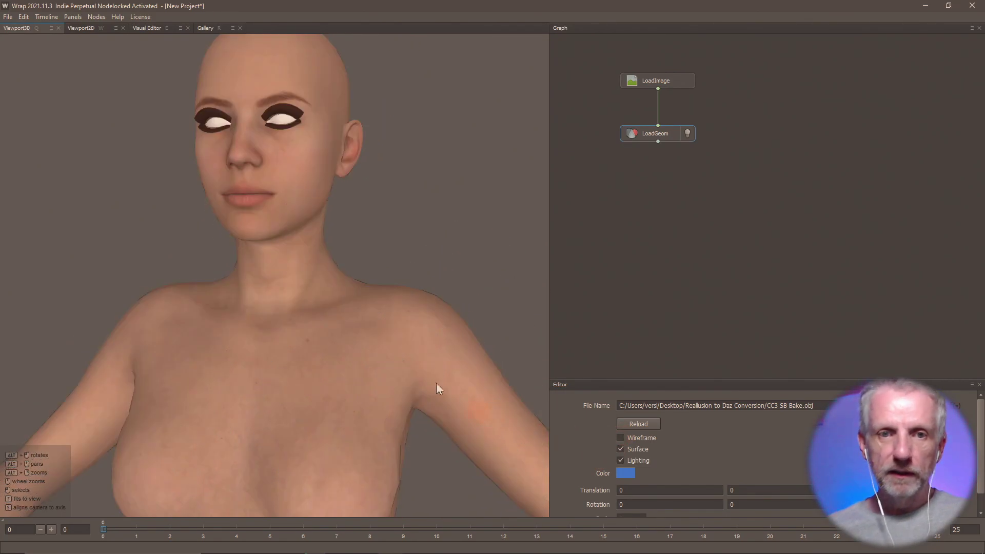
pyautogui.keyDown('alt'); pyautogui.moveTo(425, 377); pyautogui.dragTo(395, 373); pyautogui.keyUp('alt')
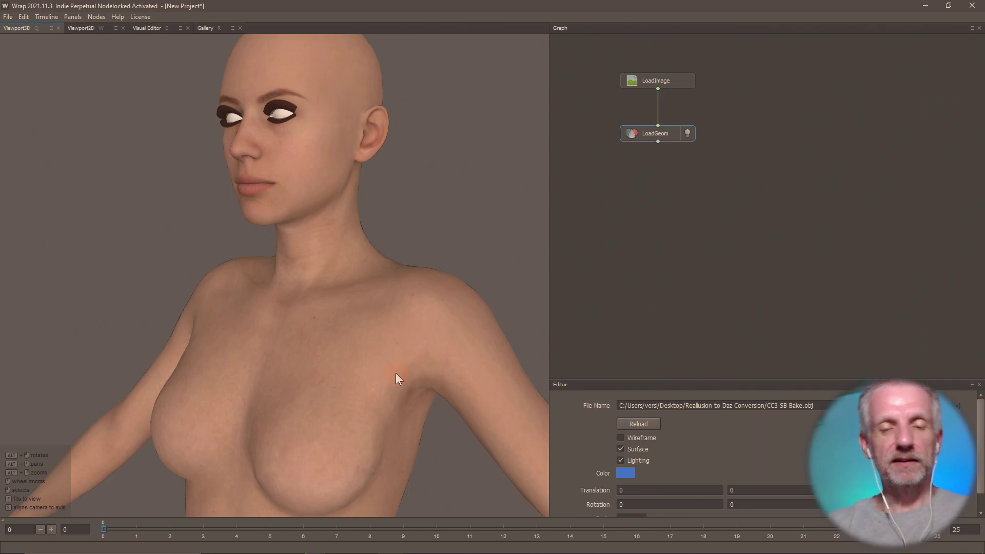
pyautogui.hotkey('alt', 'Tab')
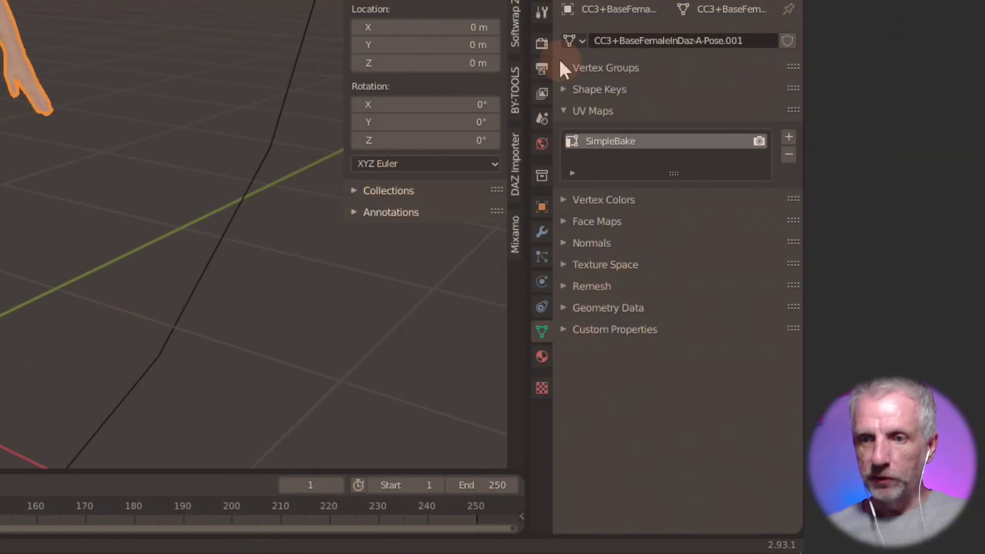
# - Enable Roughness/Glossy and Normal in SimpleBake's PBR Bakes, keeping the OpenGL normal format
pyautogui.click(541, 43)
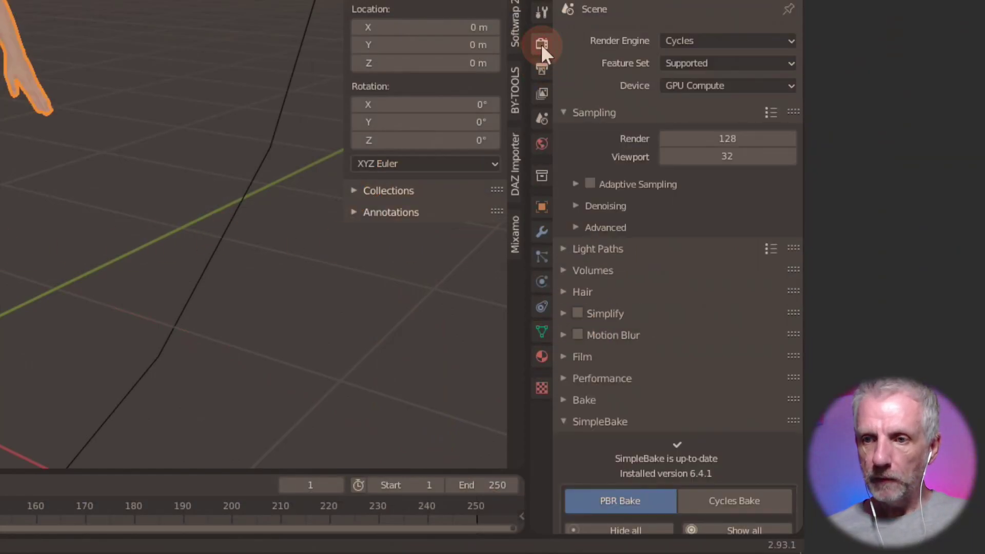
pyautogui.scroll(-10, 605, 202)
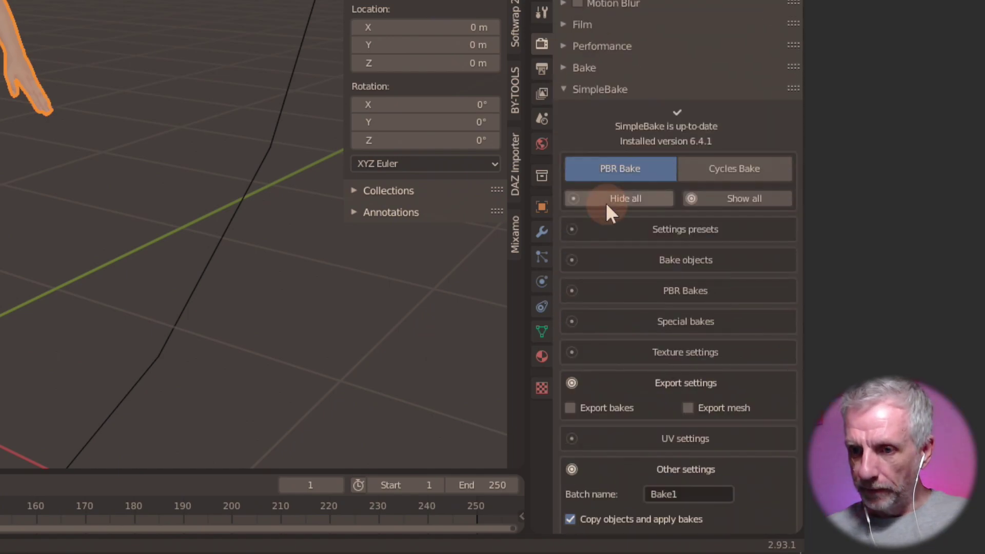
pyautogui.click(672, 262)
pyautogui.click(689, 255)
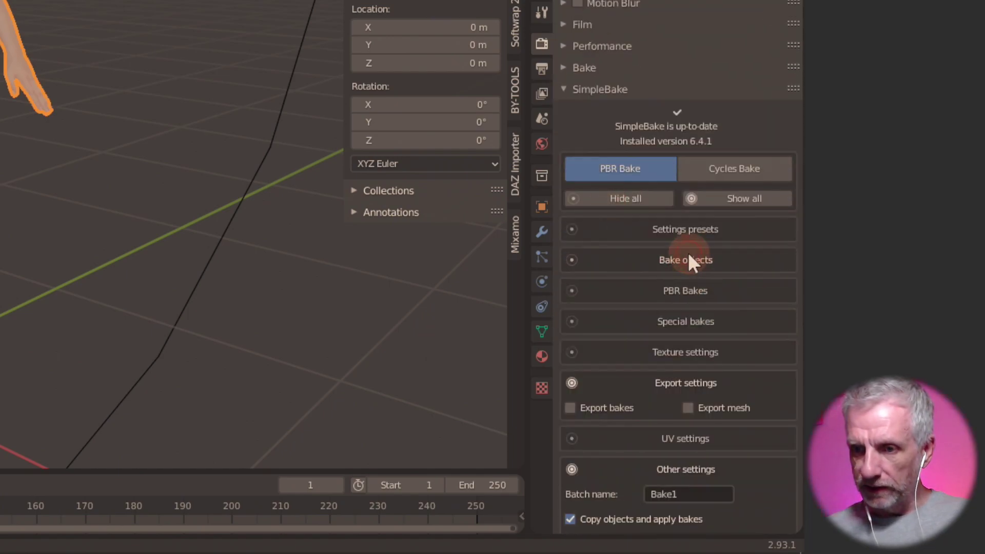
pyautogui.scroll(-2, 688, 254)
pyautogui.click(709, 230)
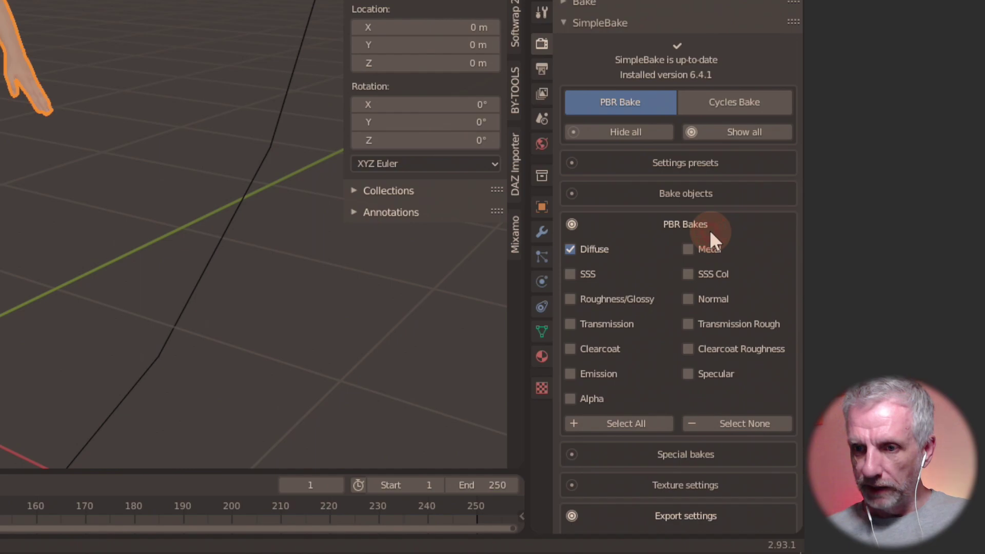
pyautogui.scroll(-1, 671, 266)
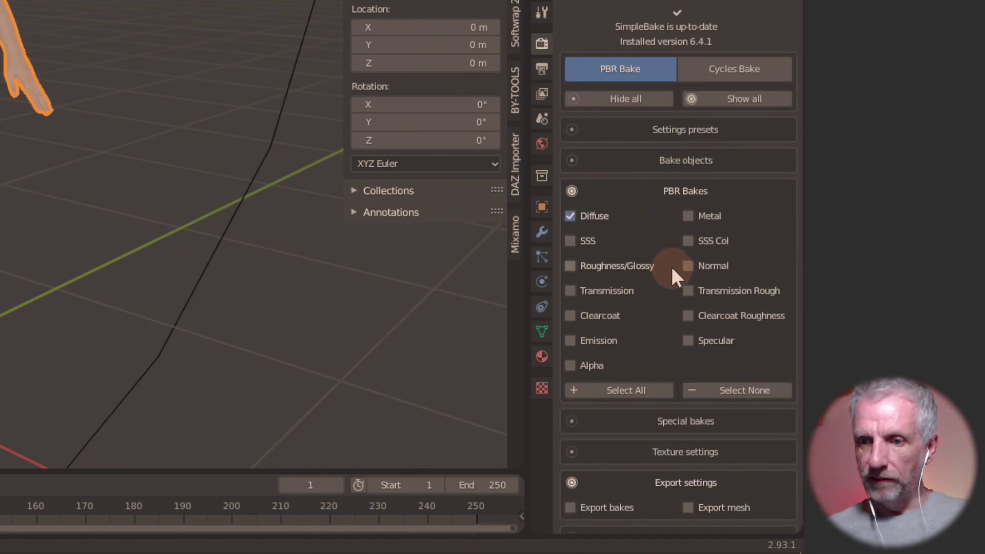
pyautogui.click(620, 266)
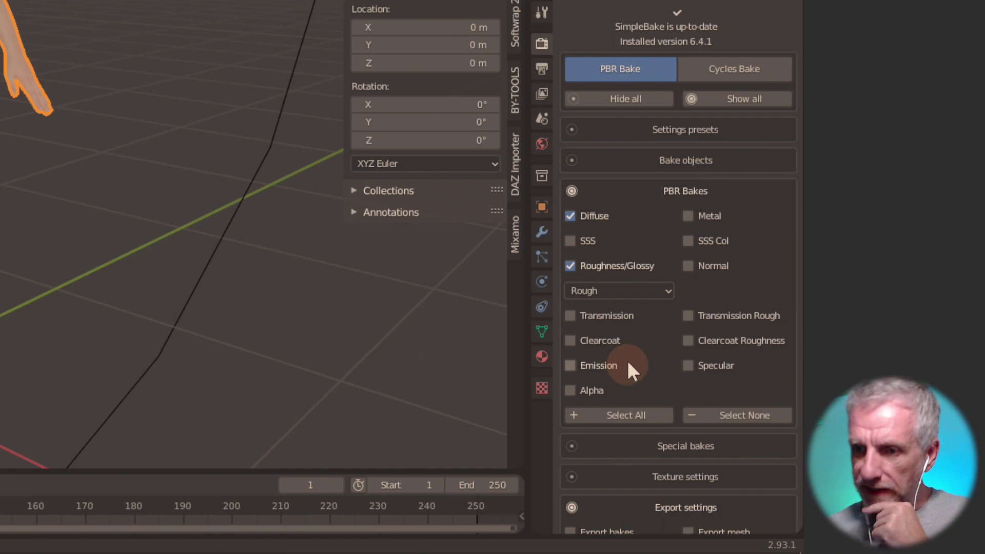
pyautogui.click(717, 269)
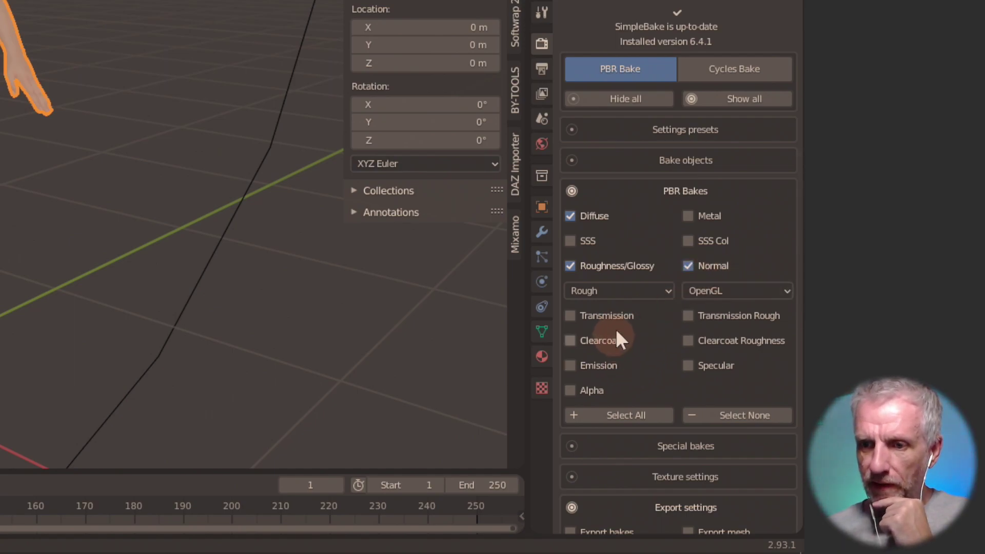
pyautogui.click(739, 289)
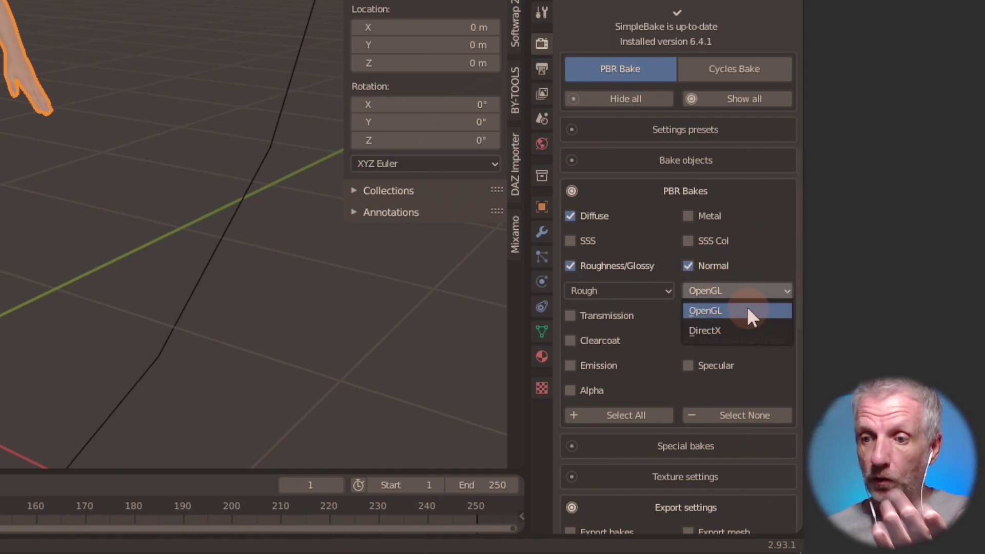
pyautogui.click(746, 307)
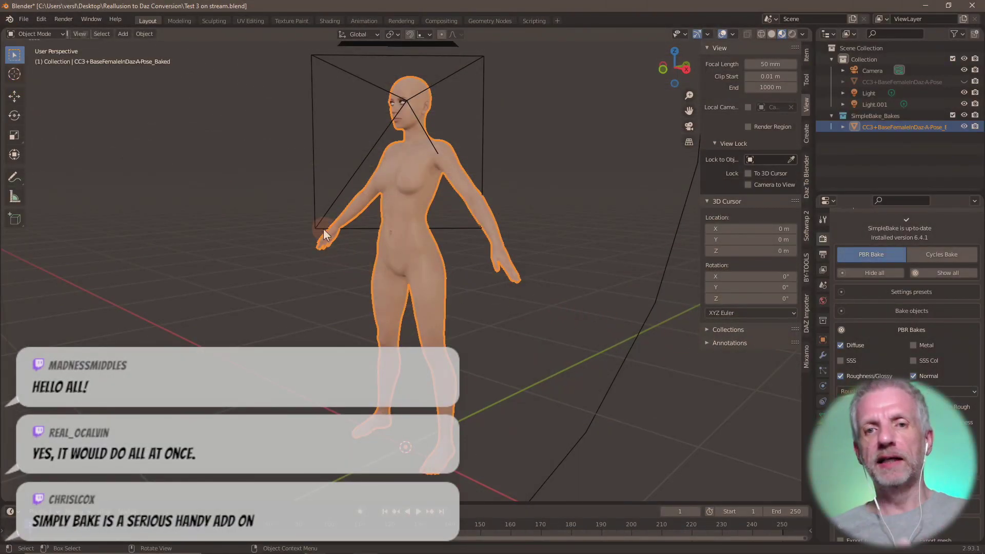
# - Reopen Test 3 on stream.blend from Open Recent, discarding unsaved changes
pyautogui.click(26, 22)
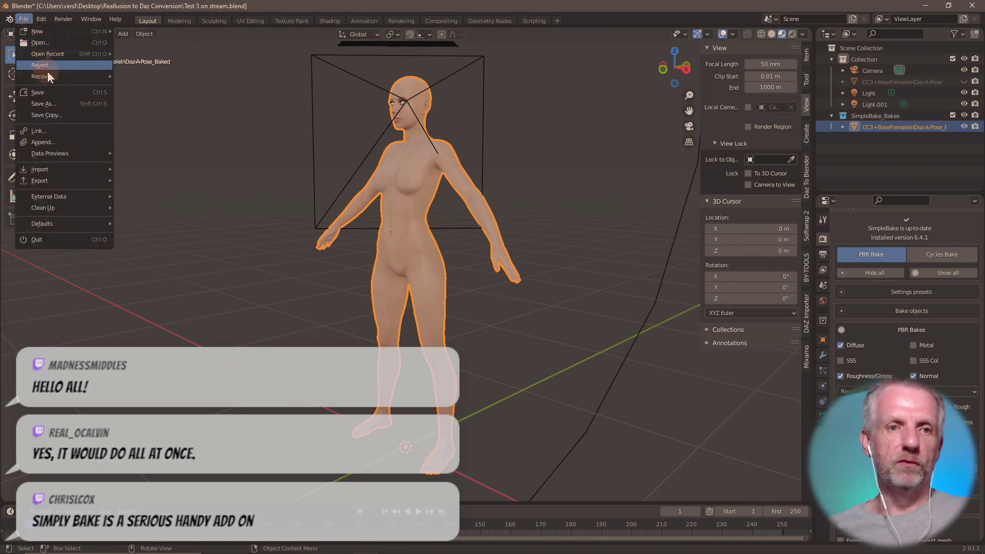
pyautogui.moveTo(50, 75)
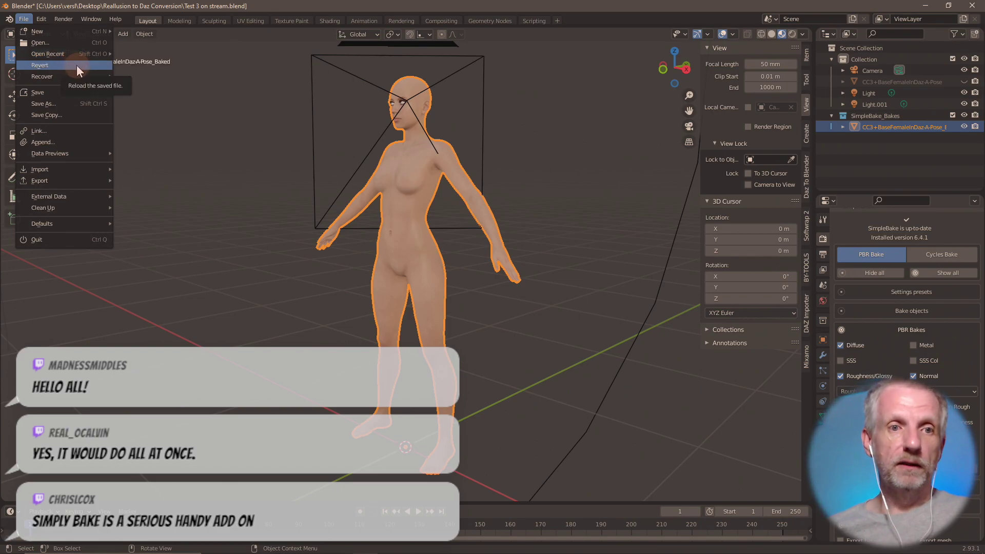
pyautogui.moveTo(88, 54)
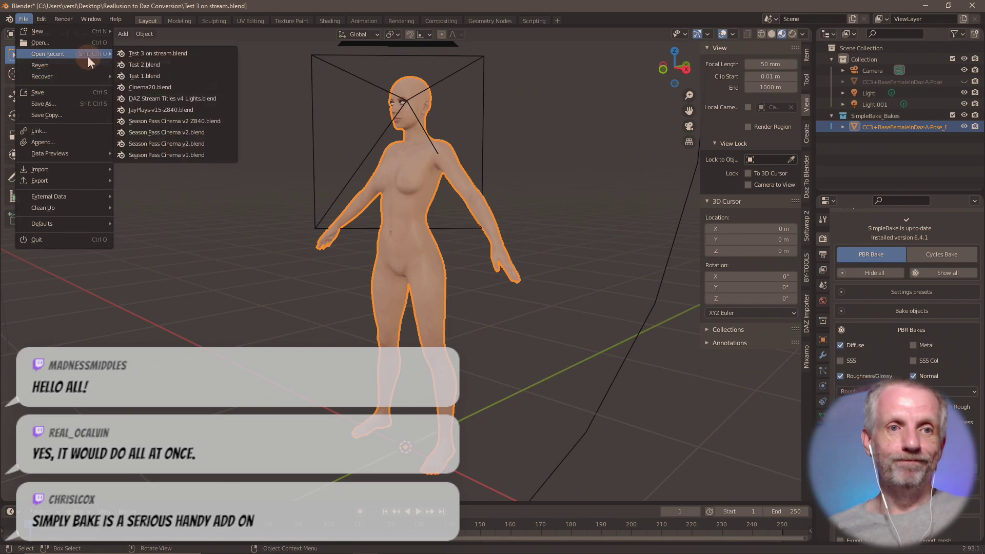
pyautogui.click(173, 53)
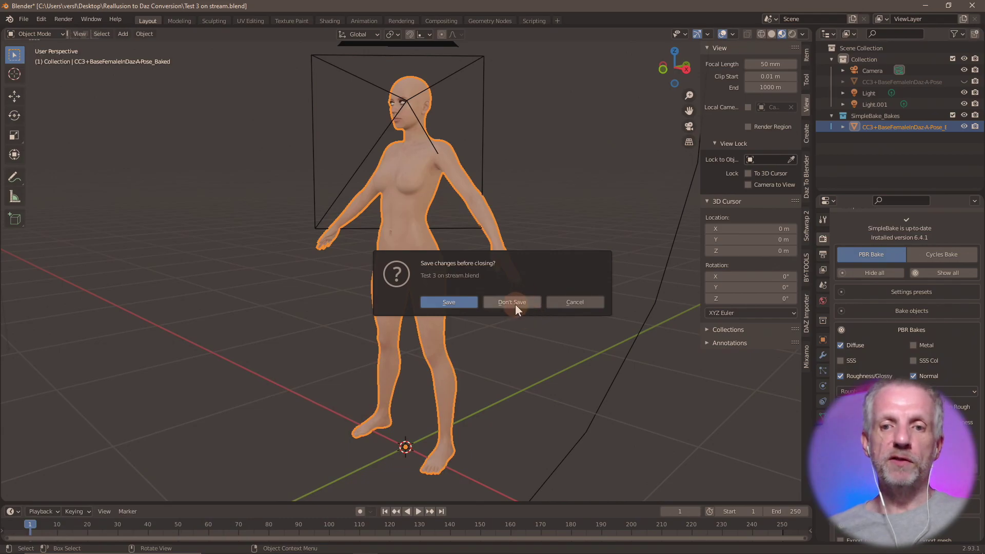
pyautogui.click(515, 303)
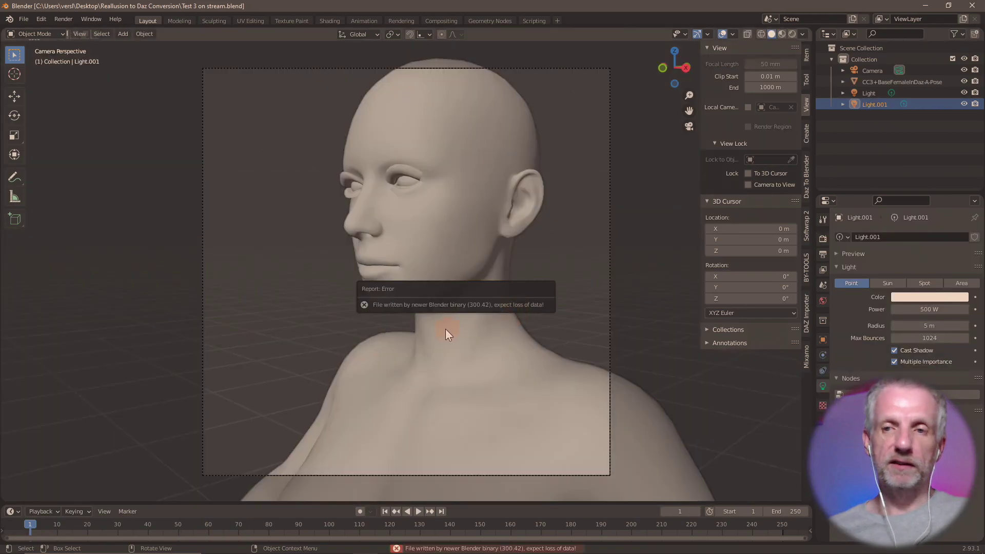
# - Switch the viewport to Material Preview and orbit out to see the whole figure
pyautogui.click(782, 33)
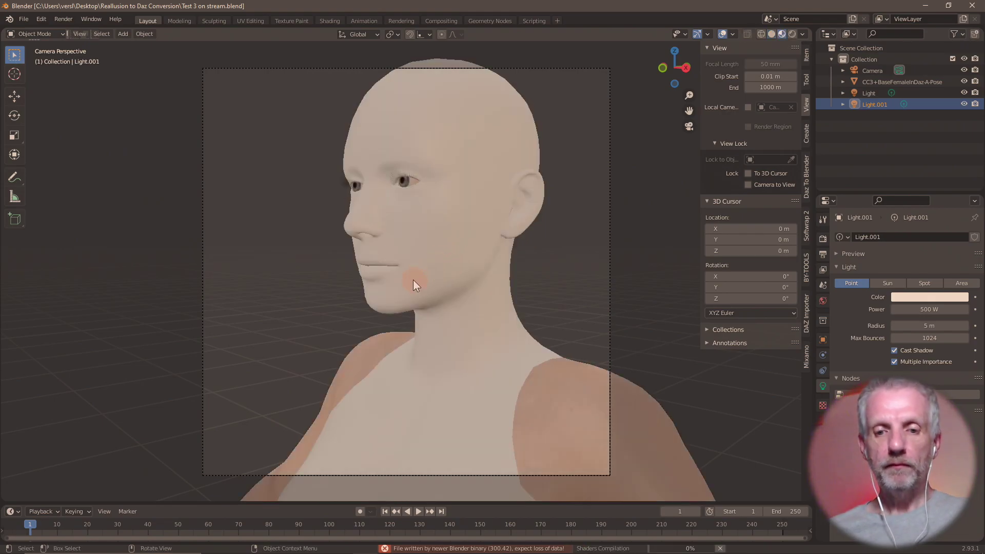
pyautogui.moveTo(409, 281); pyautogui.dragTo(380, 223, button='middle')
pyautogui.scroll(-8, 420, 283)
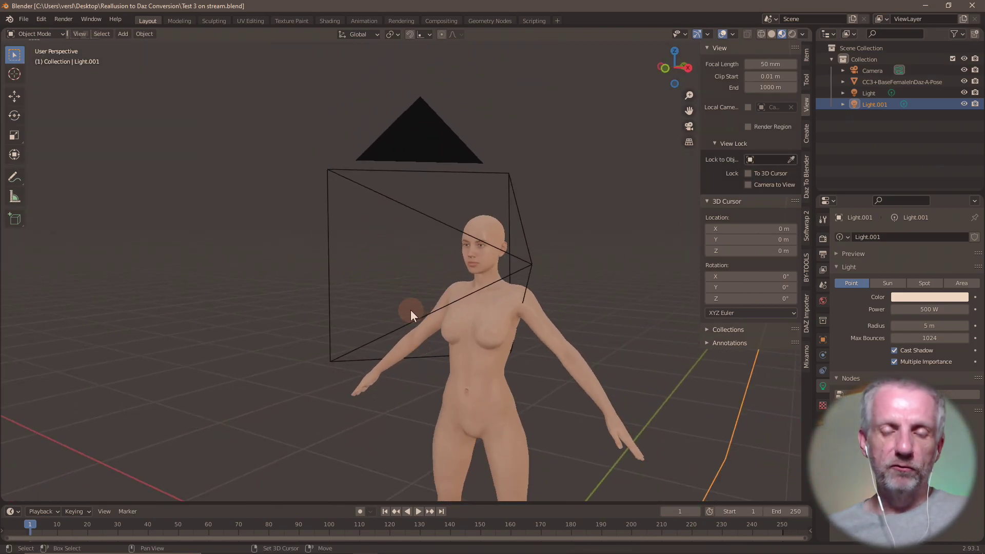
pyautogui.moveTo(408, 309); pyautogui.dragTo(368, 210, button='middle')
pyautogui.click(387, 251)
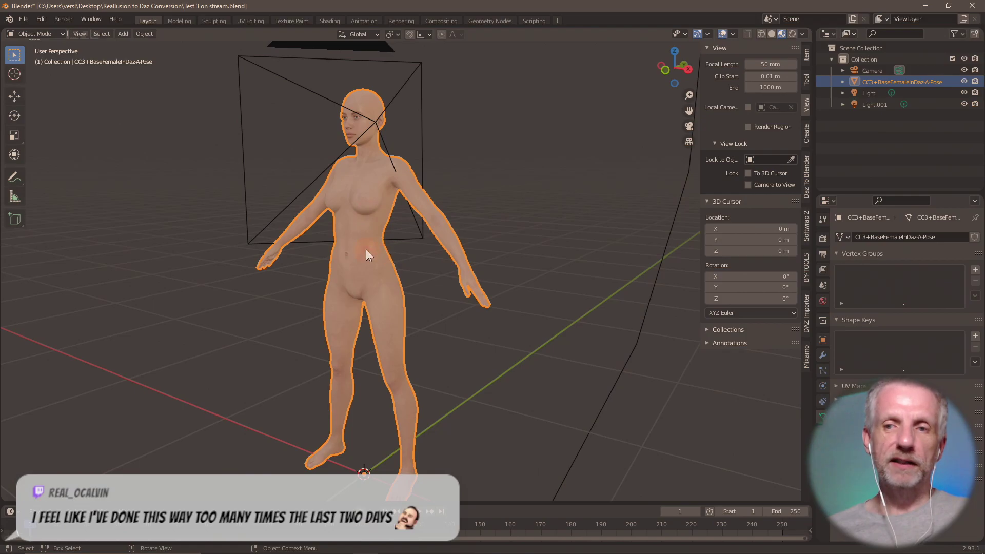
pyautogui.click(329, 21)
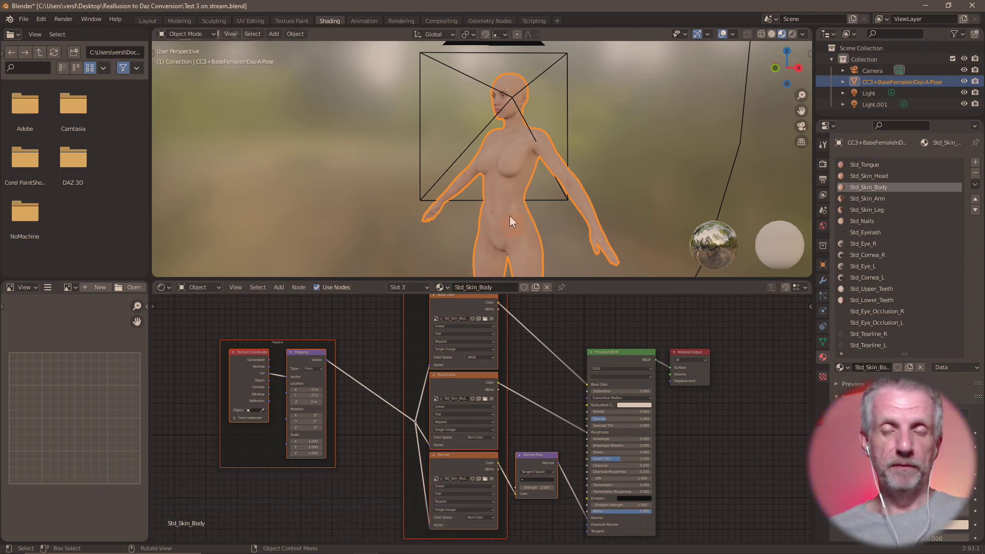
pyautogui.click(148, 21)
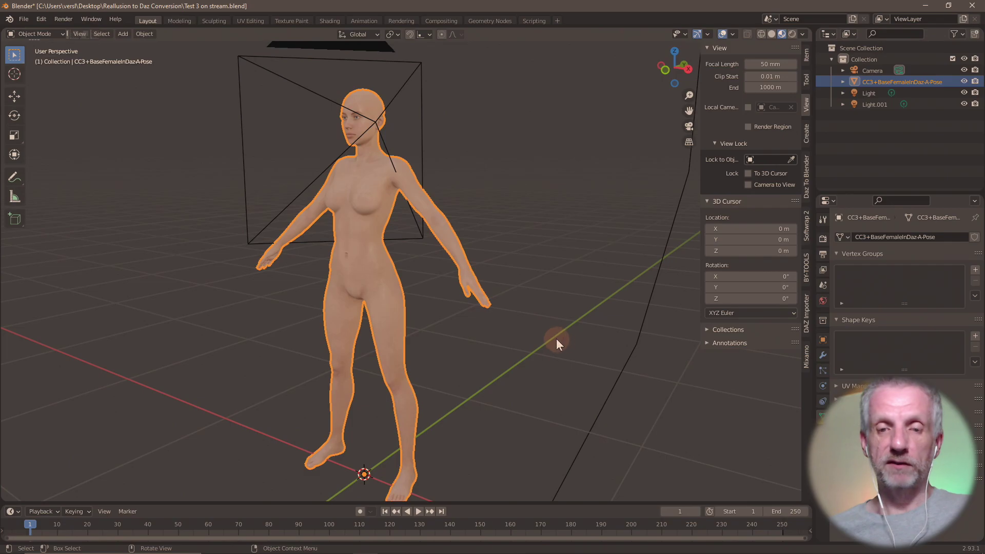
pyautogui.click(458, 286)
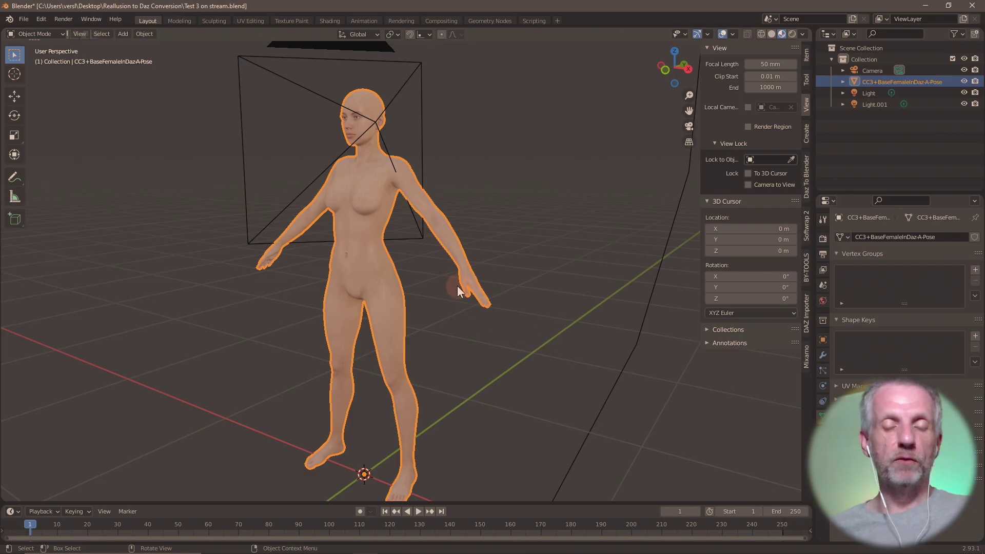
# - Switch to the UV Editing workspace and frame the figure's whole UV layout
pyautogui.click(250, 21)
pyautogui.scroll(-4, 294, 231)
pyautogui.scroll(-2, 294, 227)
pyautogui.moveTo(291, 226); pyautogui.dragTo(182, 224, button='middle')
pyautogui.scroll(-3, 182, 224)
pyautogui.scroll(-1, 180, 223)
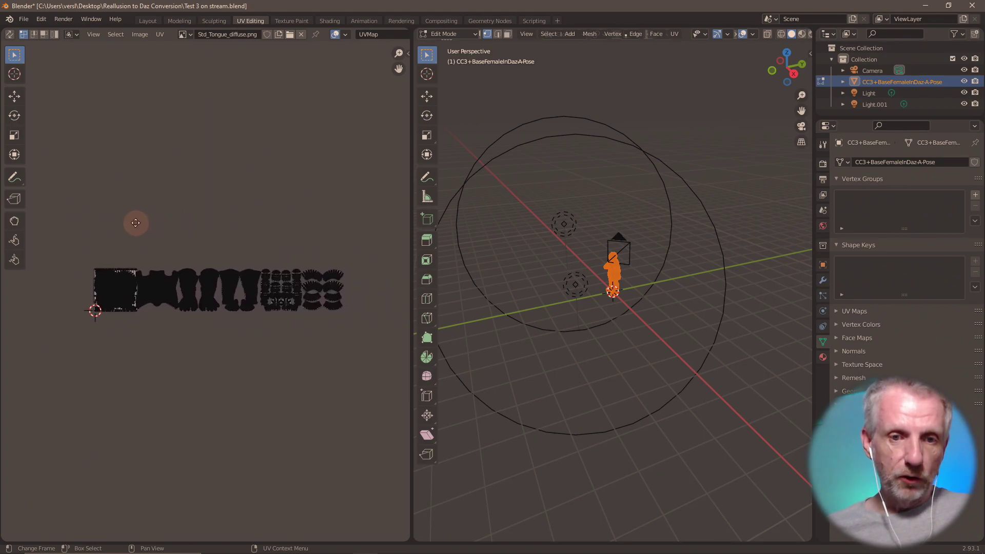
pyautogui.scroll(1, 142, 224)
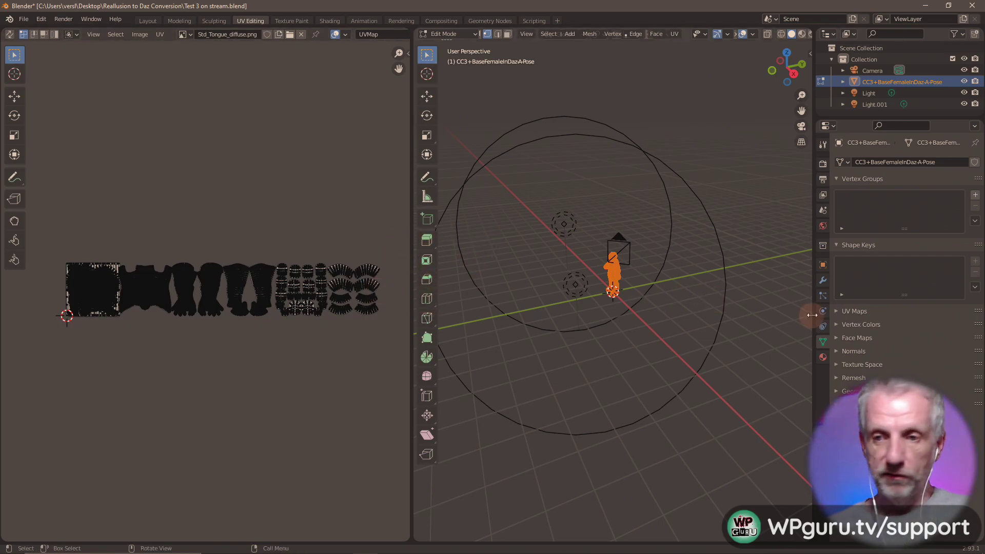
# - Add a second UV map and rename it SimpleBake
pyautogui.click(835, 310)
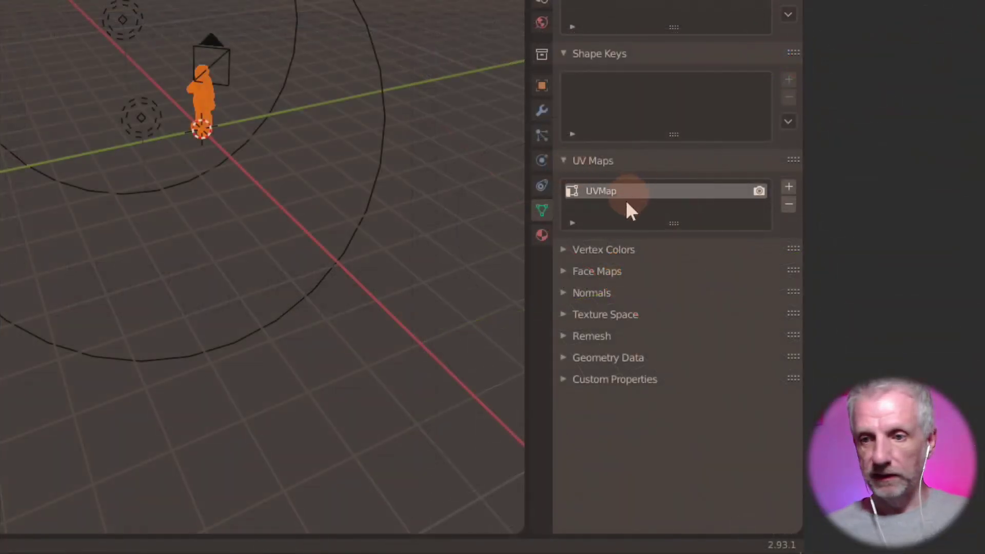
pyautogui.click(975, 326)
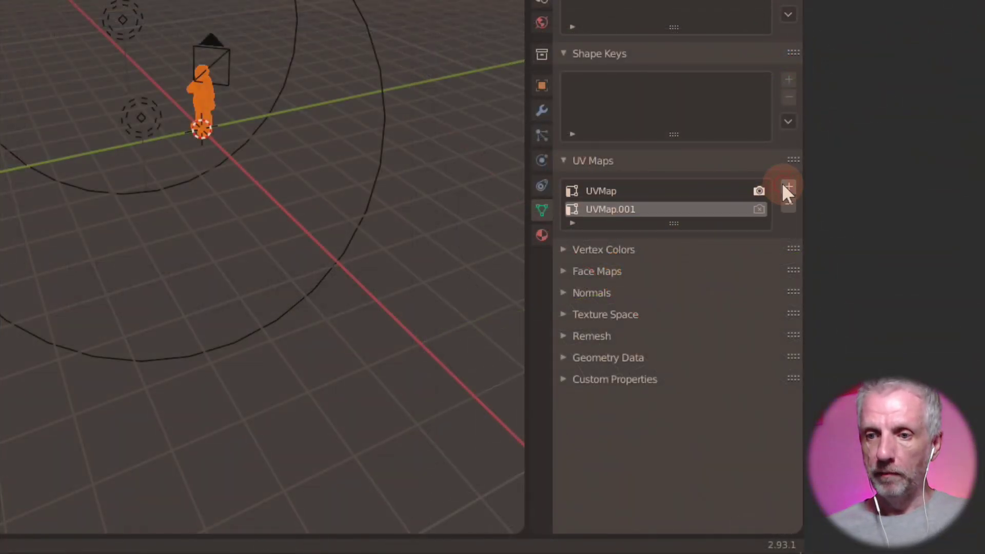
pyautogui.doubleClick(617, 206)
pyautogui.write('SimpleBake')
pyautogui.press('Return')
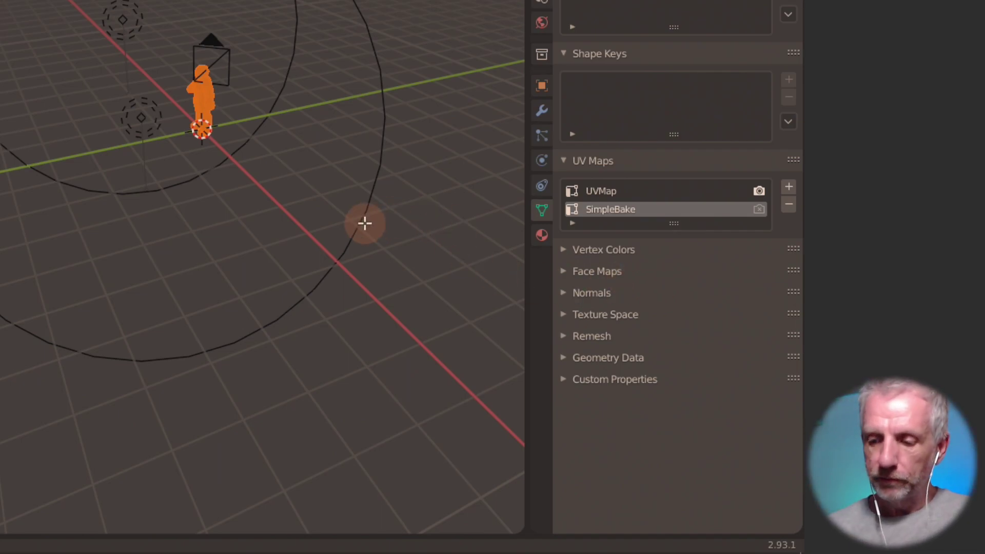
pyautogui.press('KP_Decimal')
# - Select all UV islands, apply Average Islands Scale, then Pack Islands
pyautogui.moveTo(340, 200); pyautogui.dragTo(402, 192, button='middle')
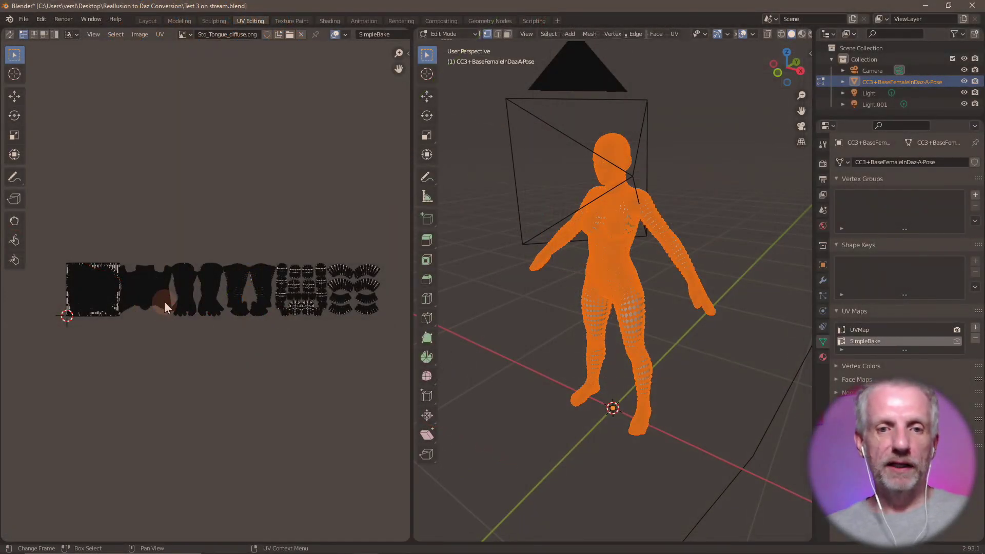
pyautogui.press('a')
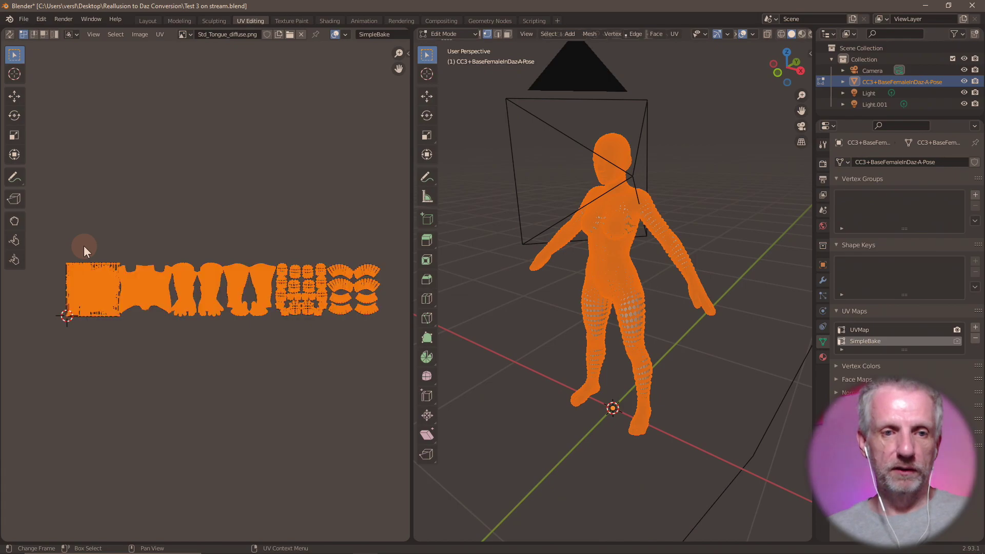
pyautogui.click(161, 35)
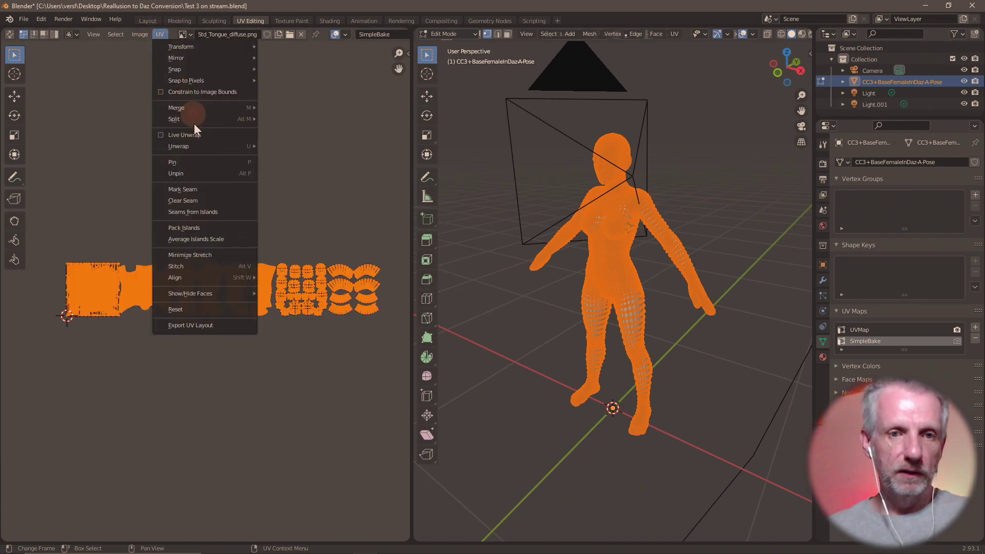
pyautogui.click(213, 245)
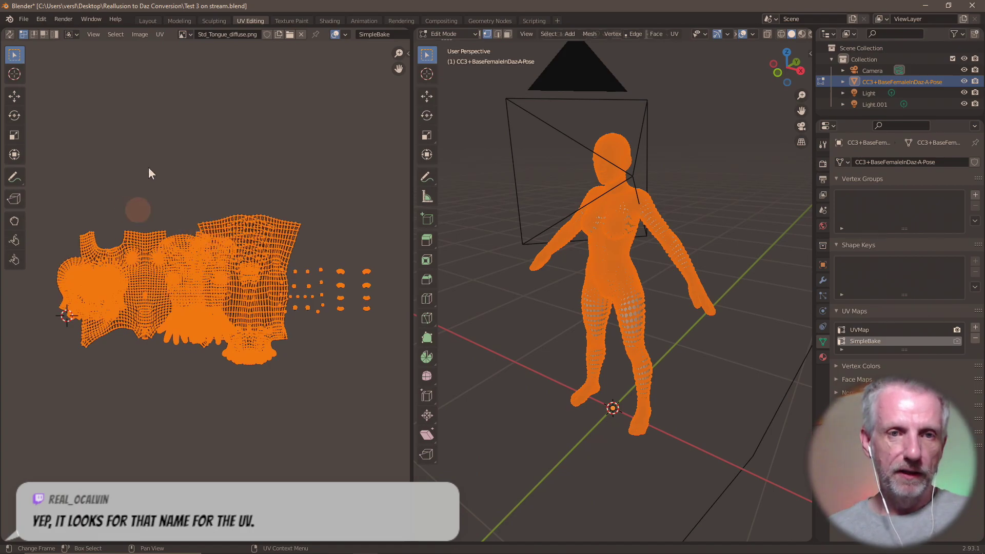
pyautogui.click(159, 36)
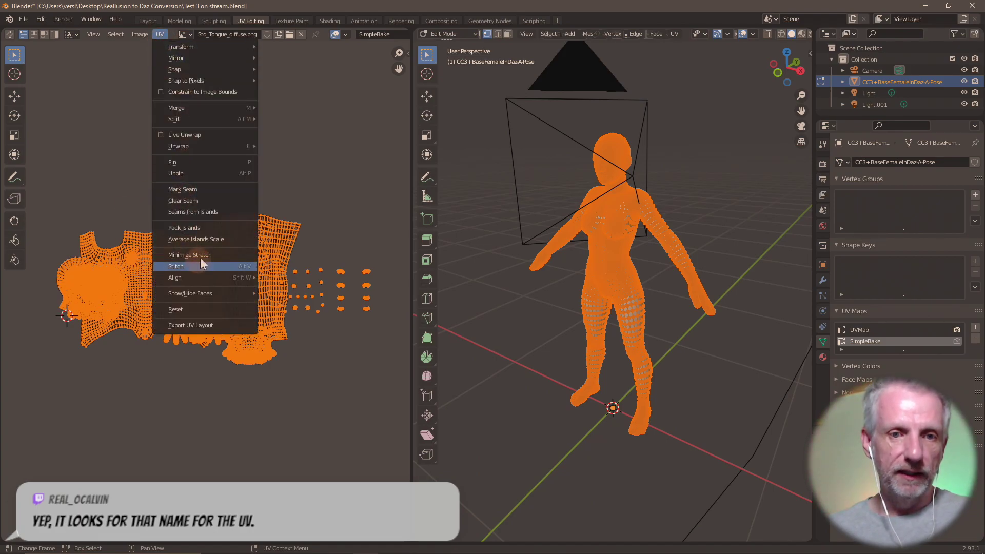
pyautogui.click(215, 229)
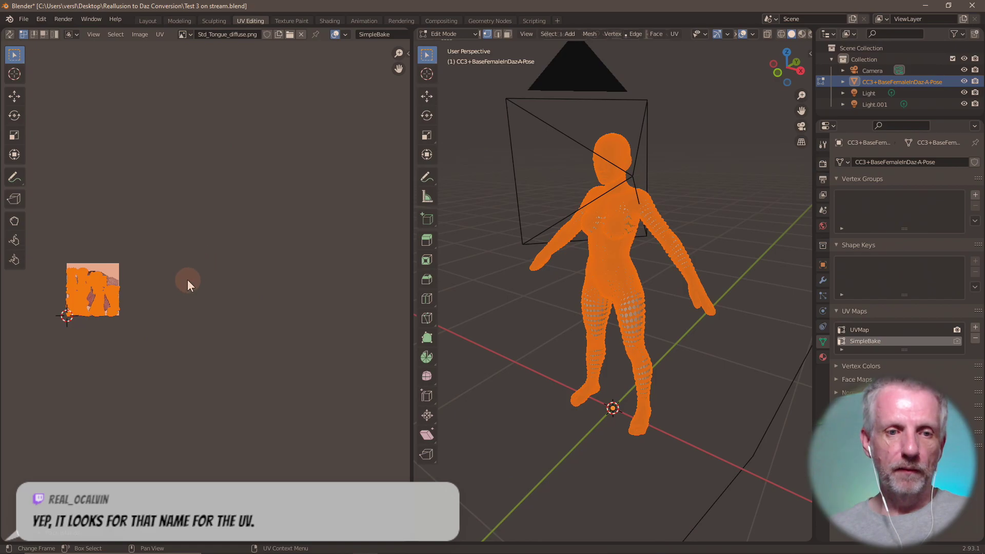
# - Select only the face UV island and scale it to about double size
pyautogui.scroll(1, 187, 279)
pyautogui.moveTo(187, 279); pyautogui.dragTo(319, 283, button='middle')
pyautogui.scroll(4, 324, 282)
pyautogui.scroll(3, 324, 281)
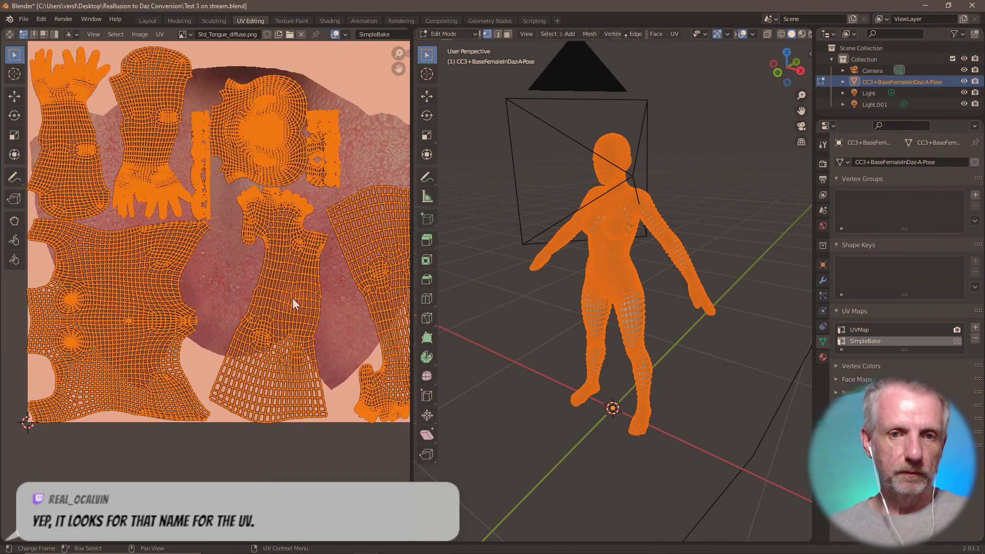
pyautogui.moveTo(269, 331); pyautogui.dragTo(276, 336, button='middle')
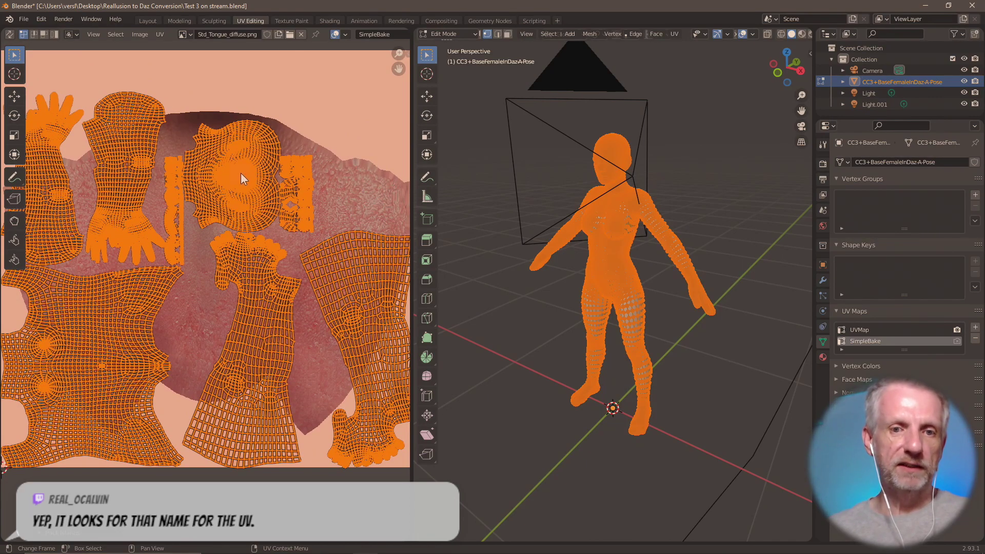
pyautogui.scroll(-1, 241, 173)
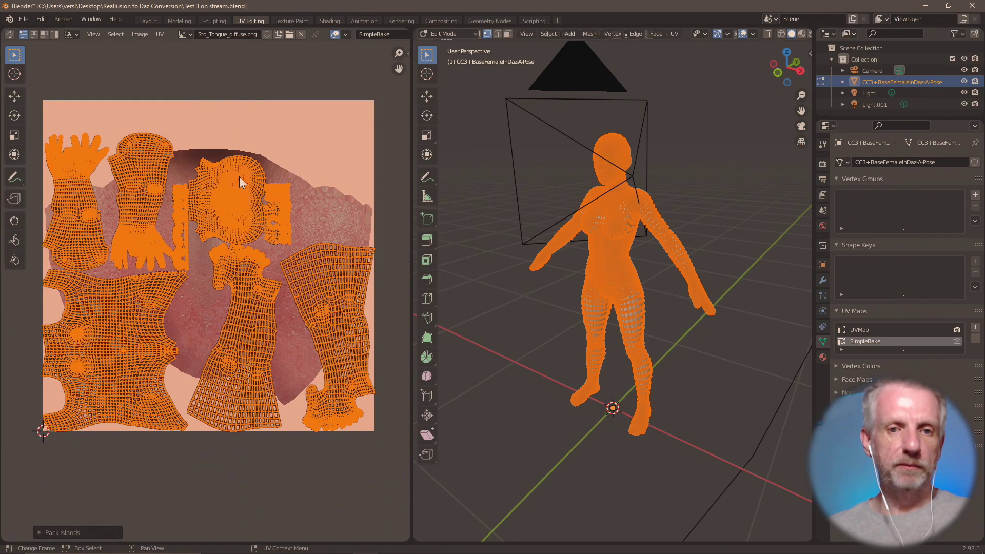
pyautogui.click(290, 122)
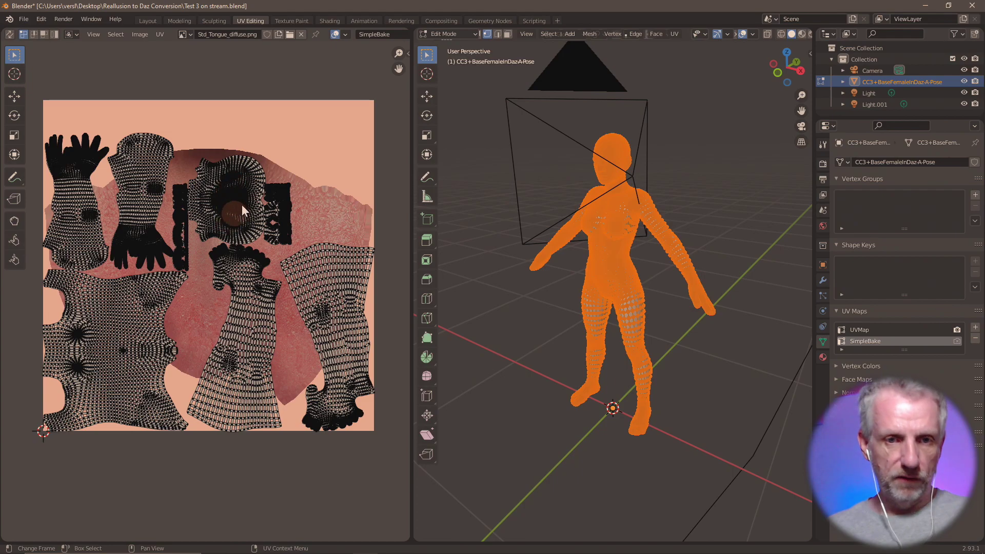
pyautogui.press('l')
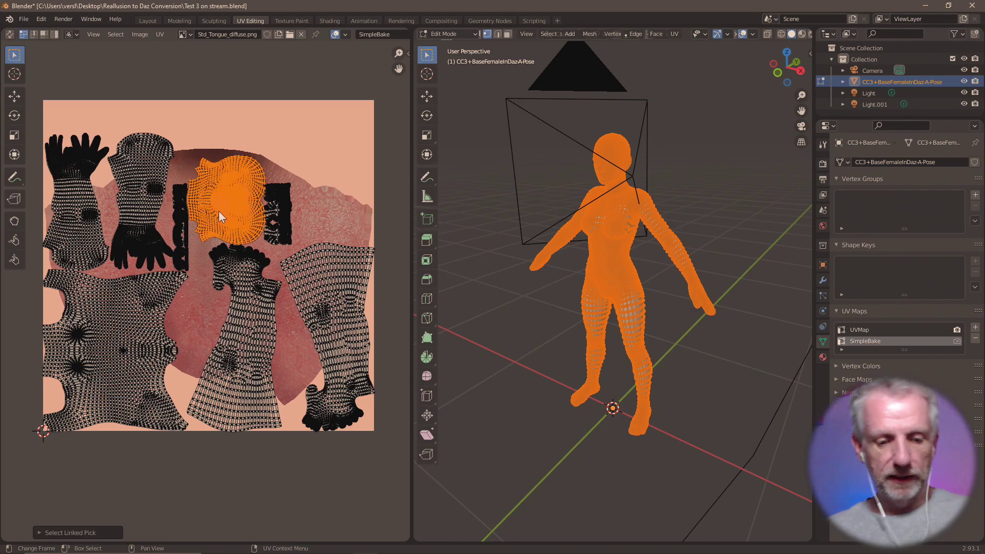
pyautogui.press('s')
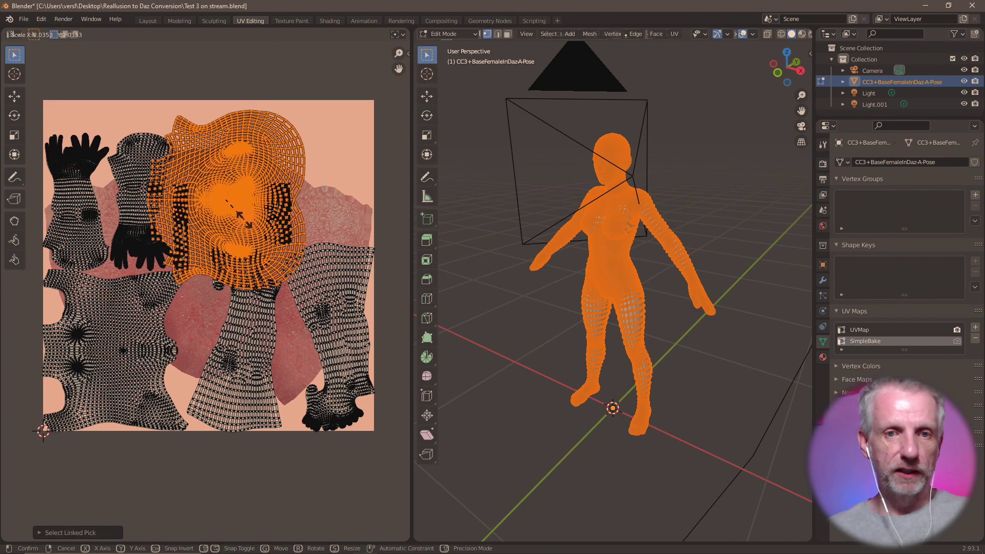
pyautogui.click(242, 218)
# - Reselect all islands and pack them into the texture square again
pyautogui.click(243, 268)
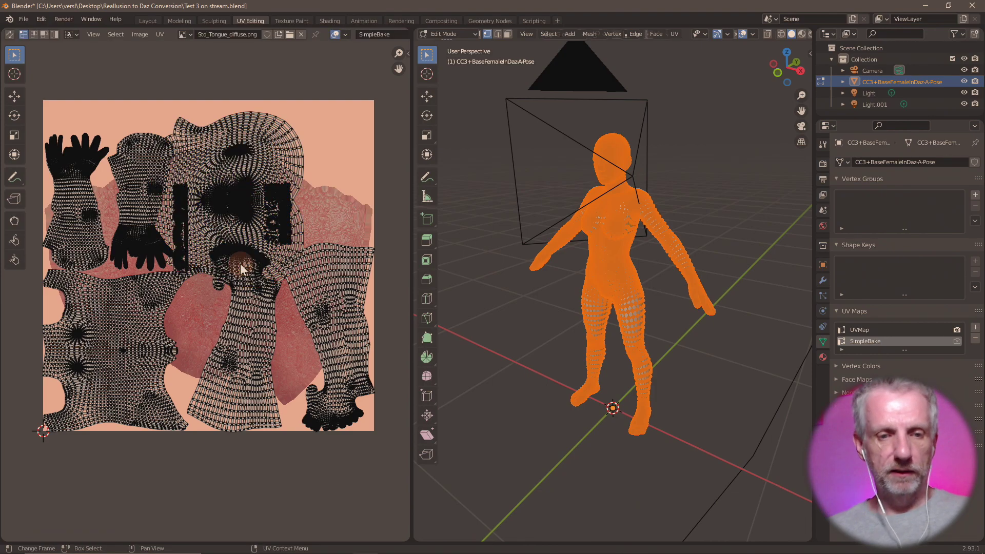
pyautogui.press('a')
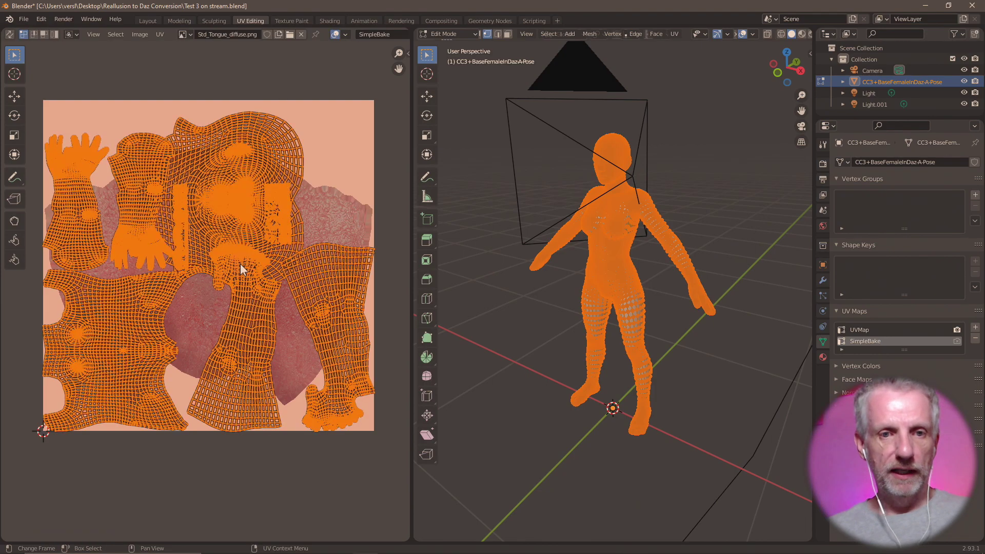
pyautogui.click(160, 34)
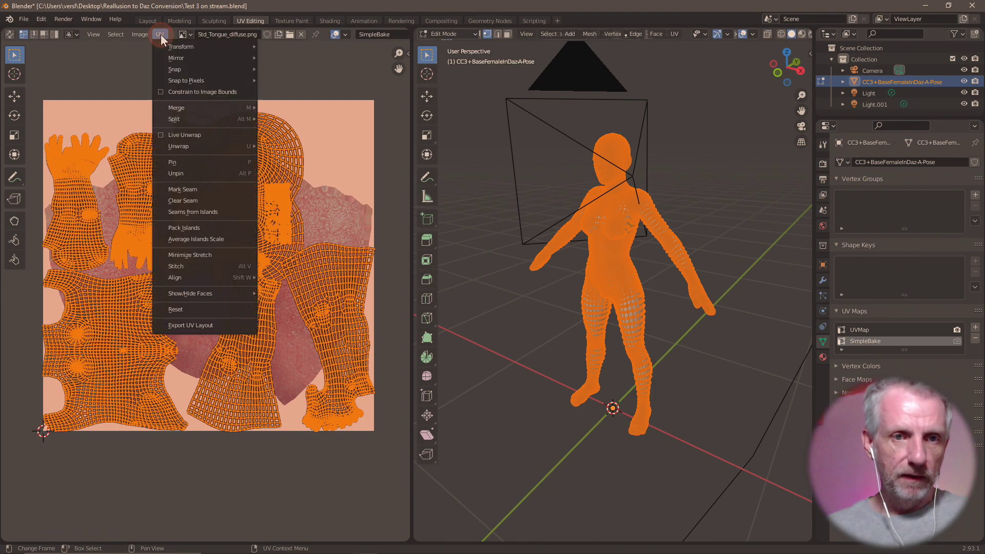
pyautogui.click(208, 227)
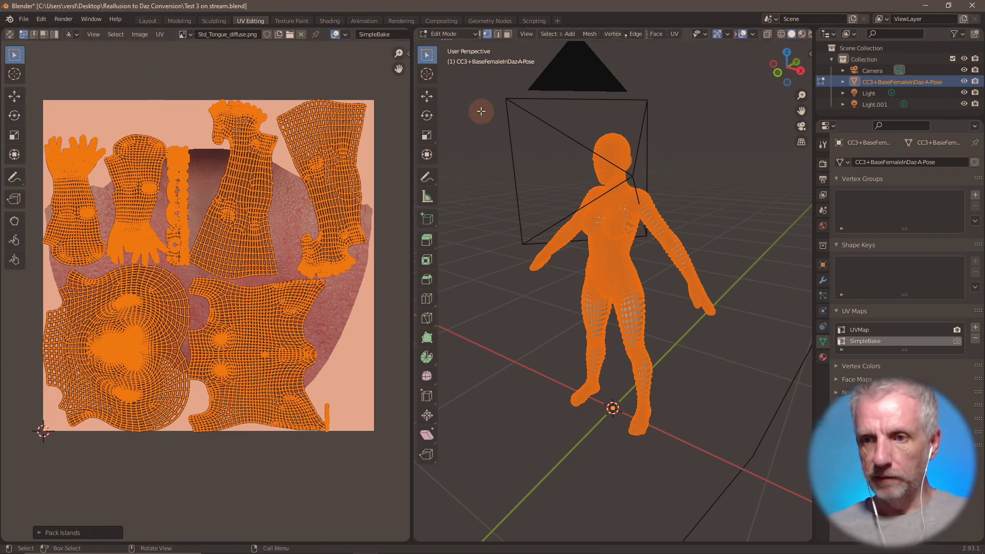
# - Return to Object Mode and add CC3+BaseFemaleInDaz-A-Pose to SimpleBake's bake objects
pyautogui.click(822, 163)
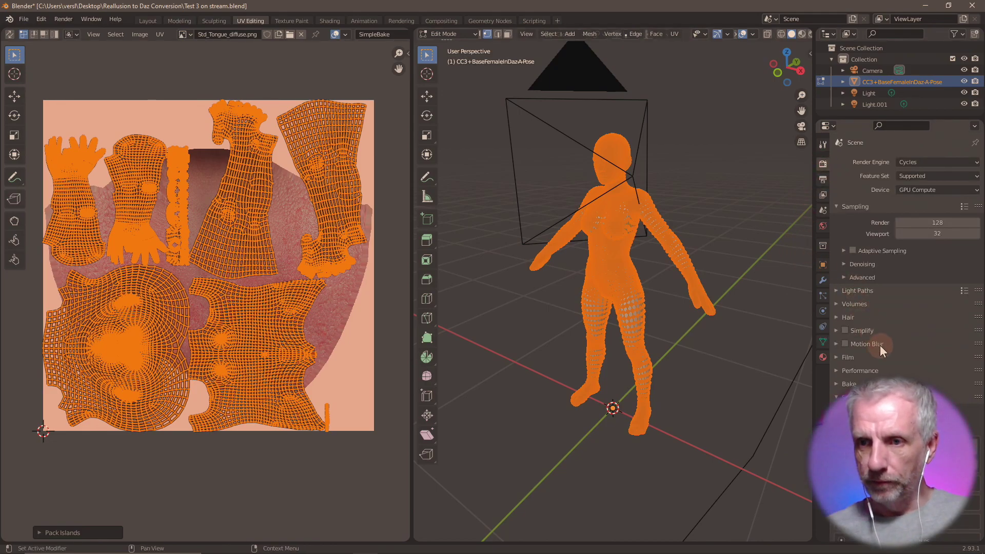
pyautogui.scroll(-4, 879, 346)
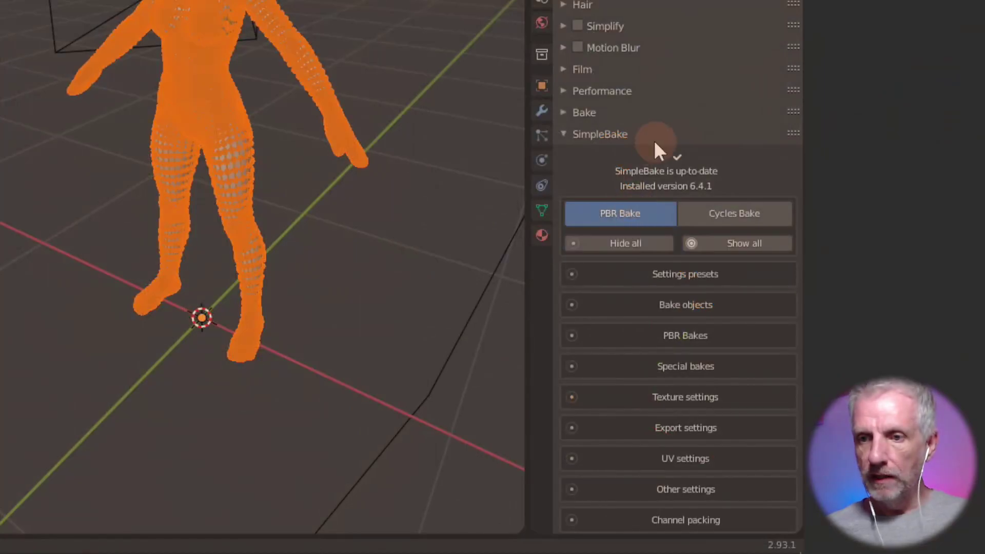
pyautogui.scroll(-5, 638, 142)
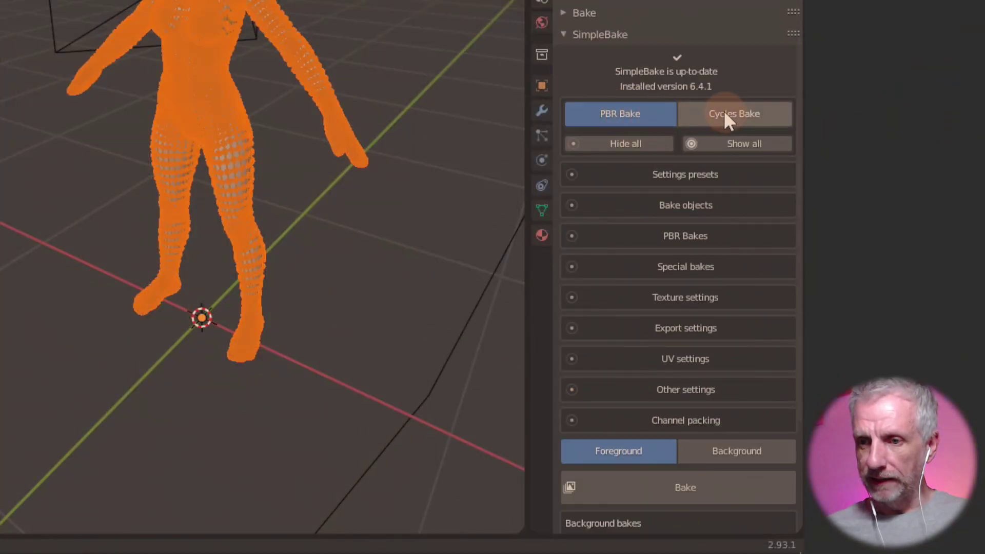
pyautogui.scroll(13, 728, 116)
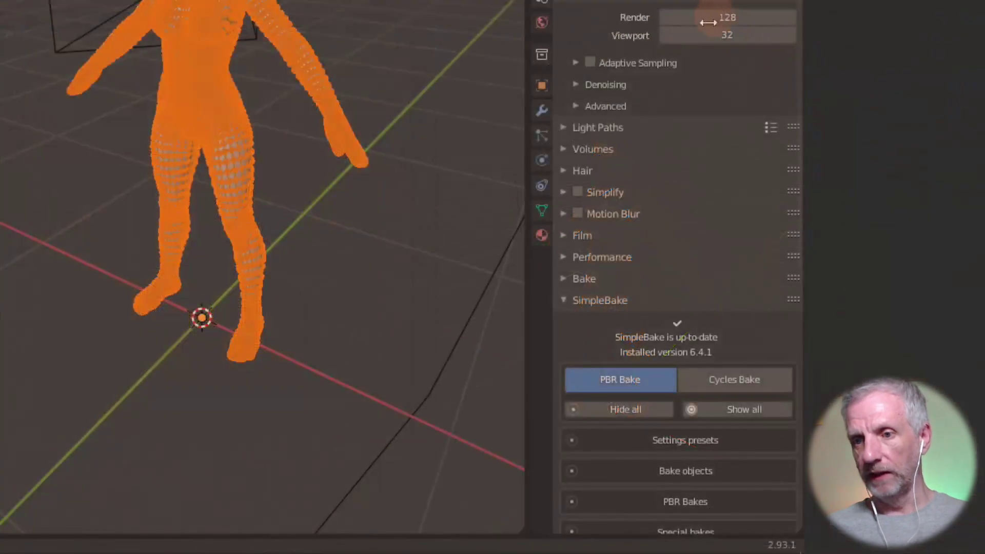
pyautogui.scroll(-18, 724, 70)
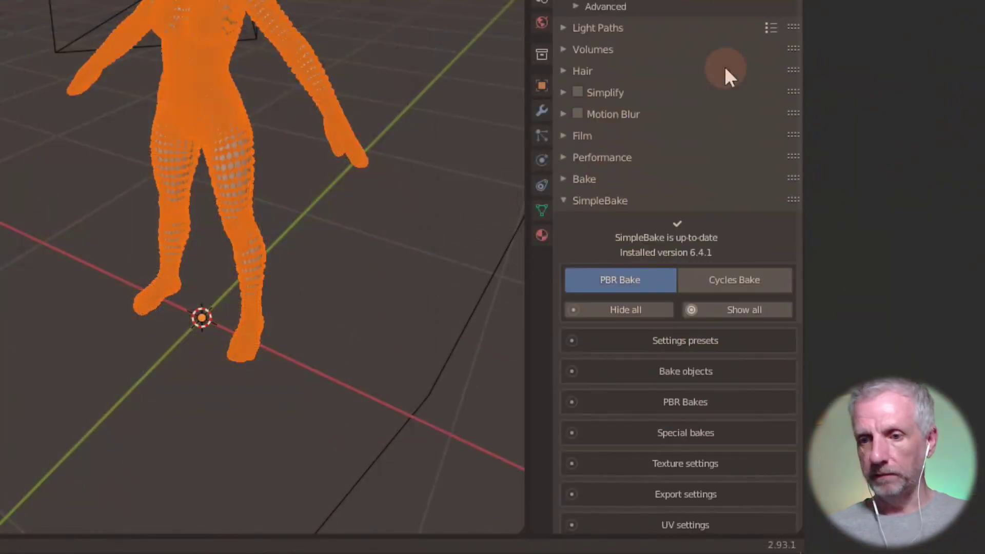
pyautogui.click(712, 73)
pyautogui.scroll(-3, 729, 82)
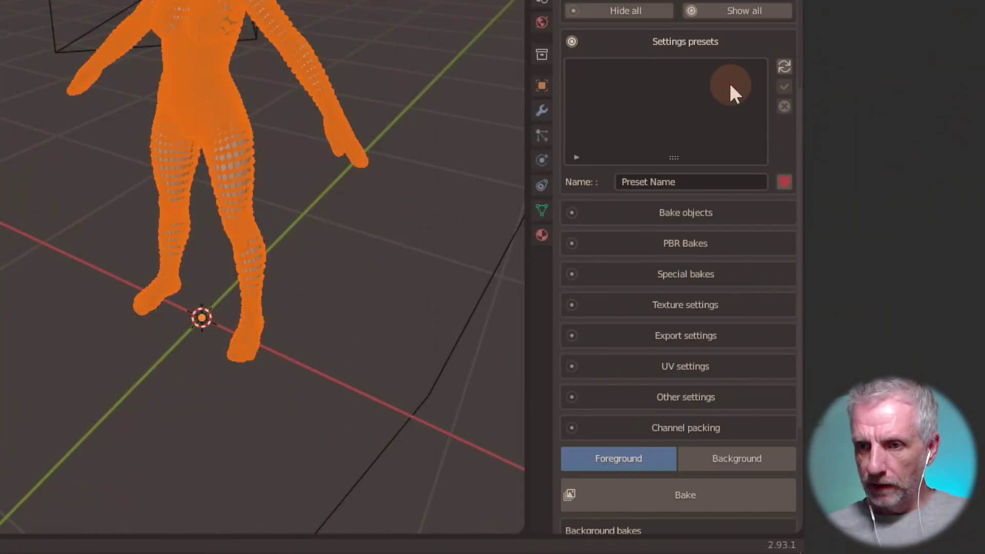
pyautogui.click(687, 8)
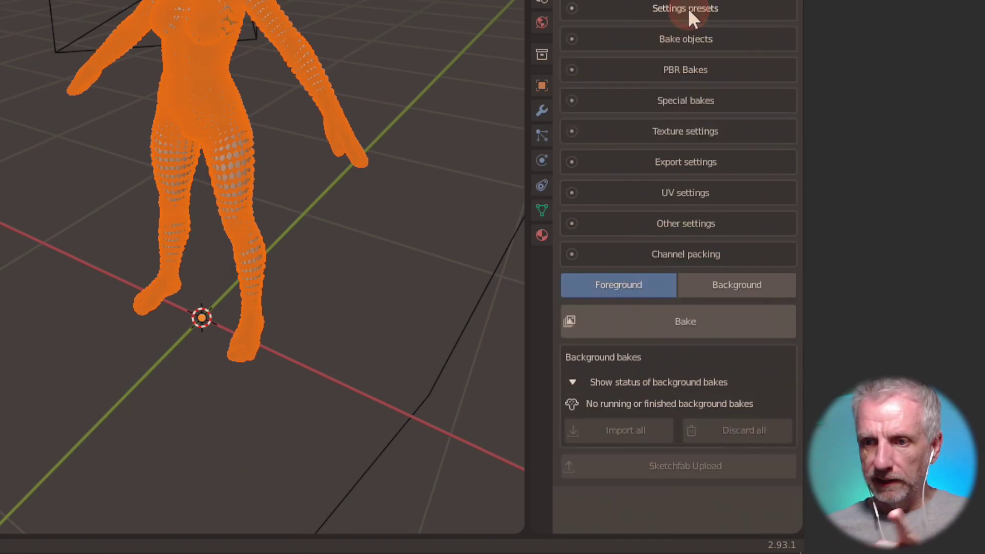
pyautogui.click(689, 42)
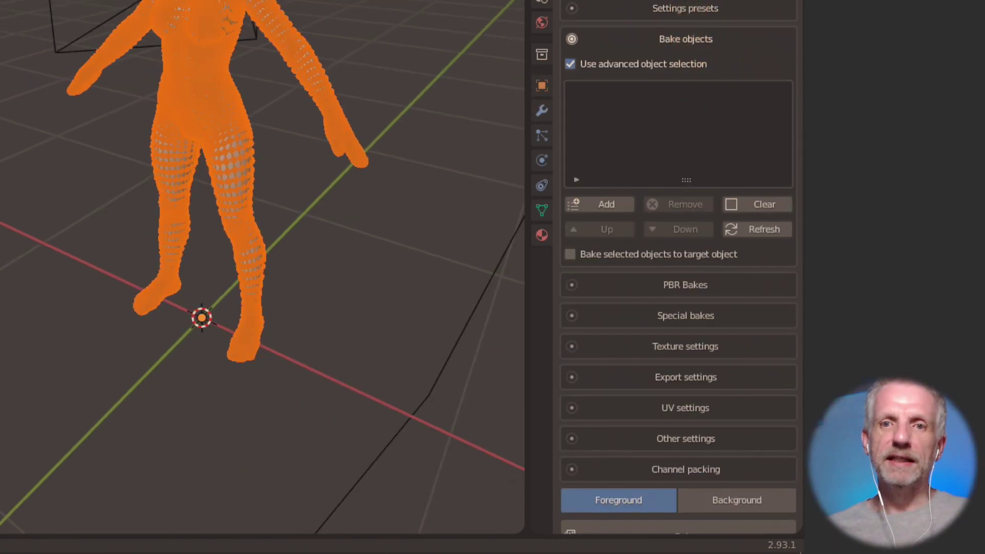
pyautogui.press('Tab')
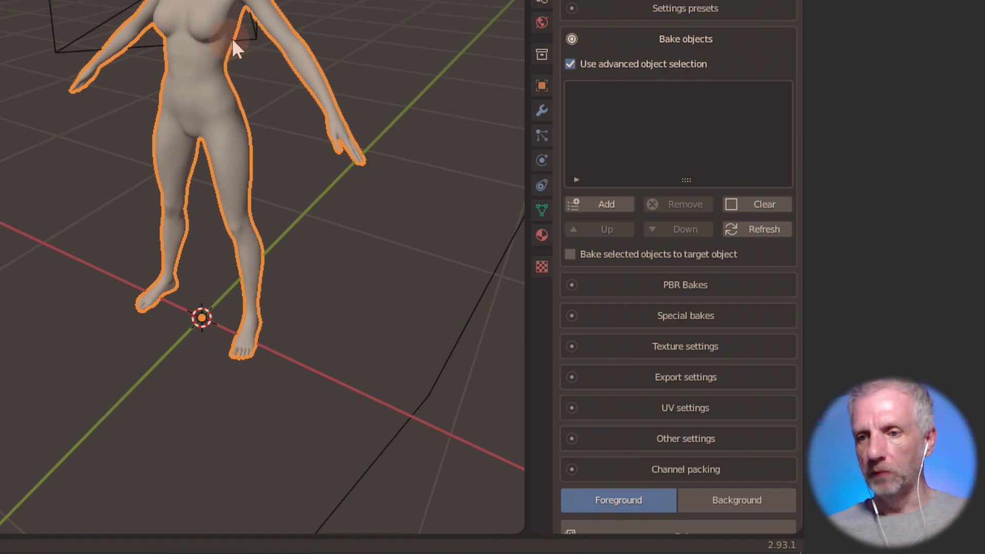
pyautogui.click(623, 205)
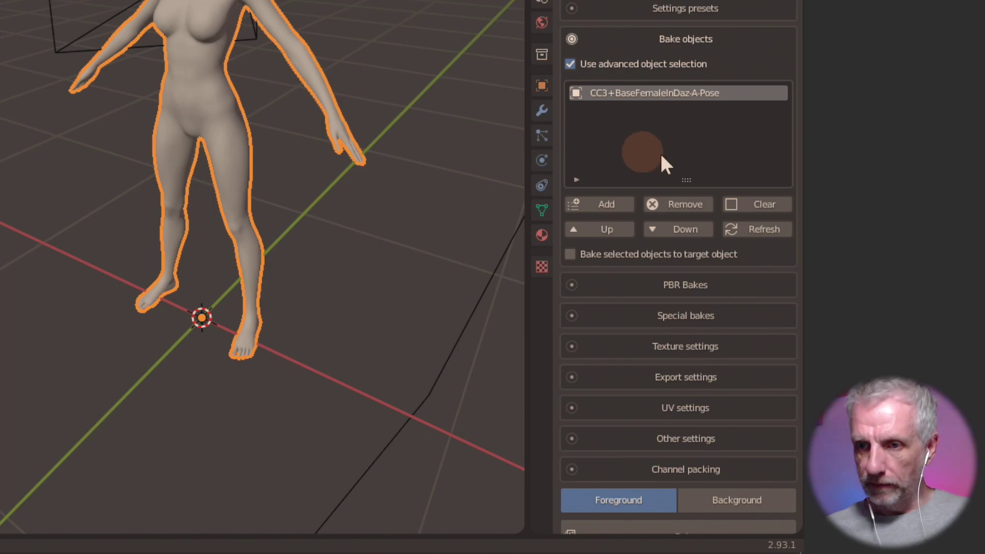
# - Enable Roughness/Glossy (Rough) and Normal (OpenGL) bakes alongside Diffuse
pyautogui.click(684, 288)
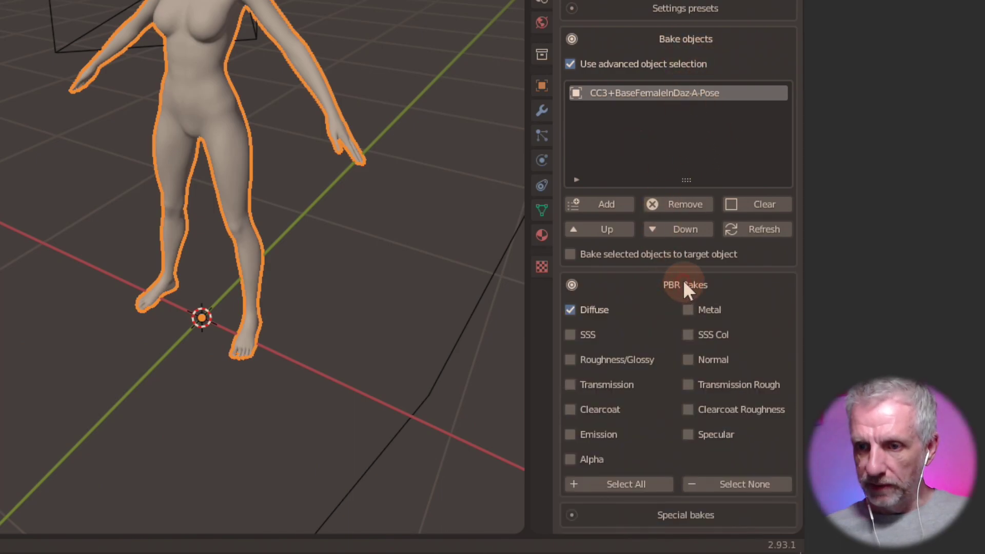
pyautogui.scroll(-8, 682, 279)
pyautogui.scroll(3, 621, 140)
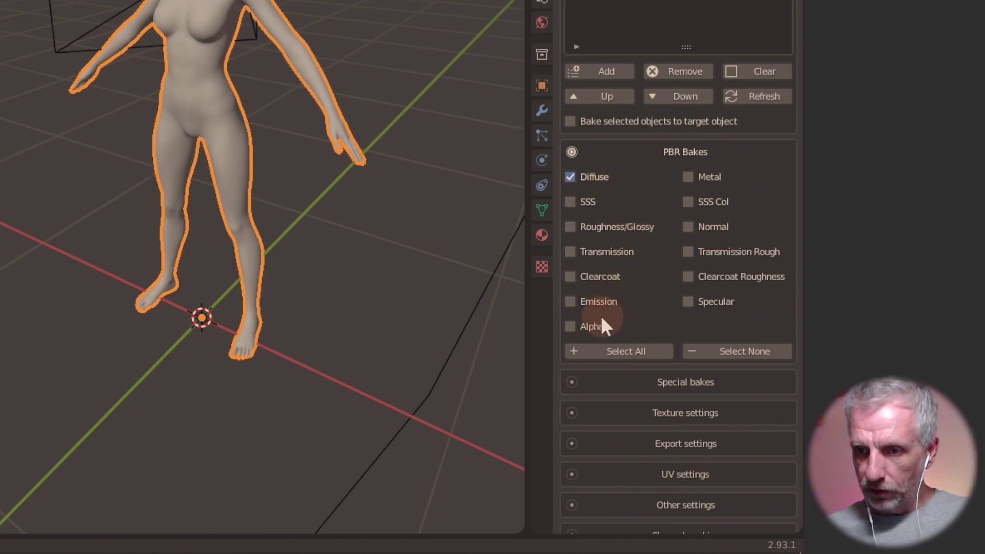
pyautogui.click(618, 229)
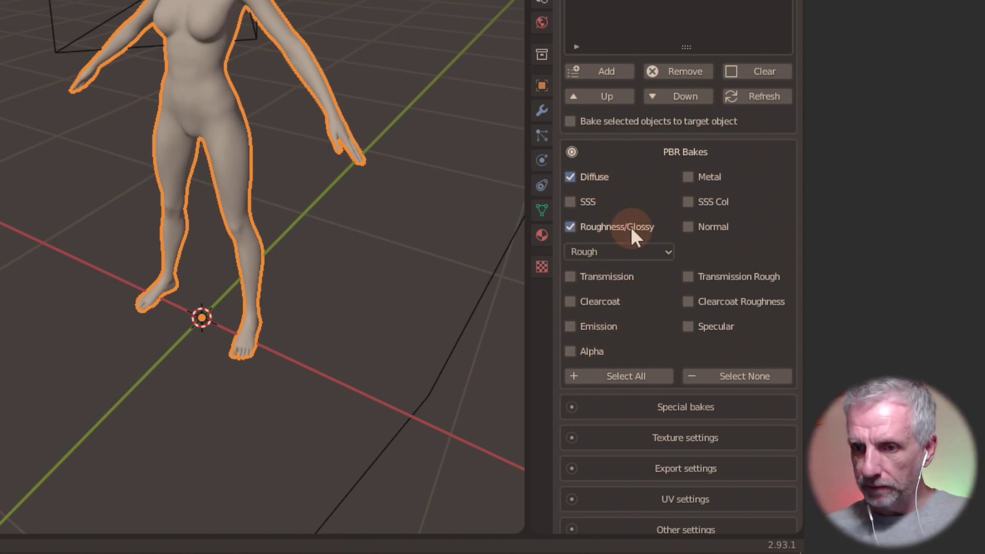
pyautogui.click(651, 253)
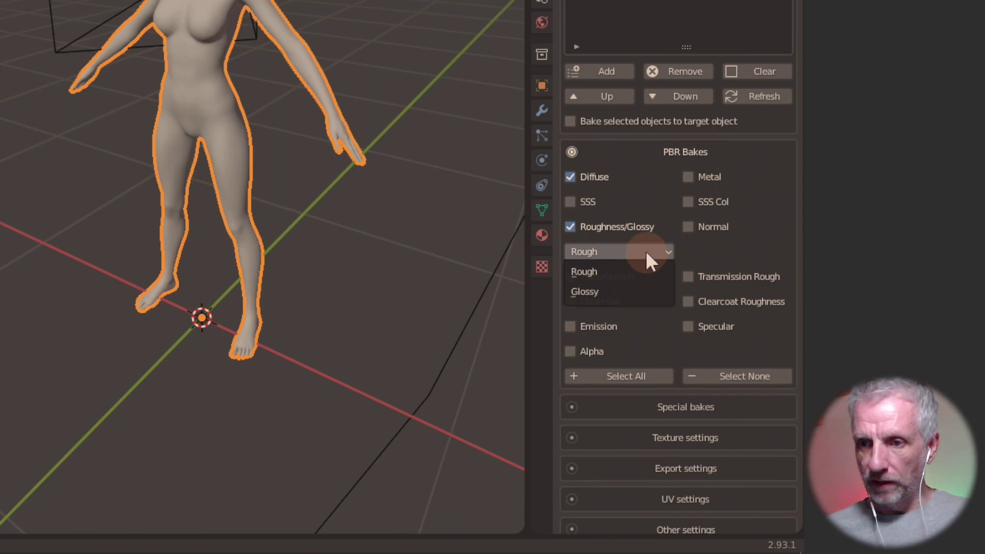
pyautogui.click(714, 226)
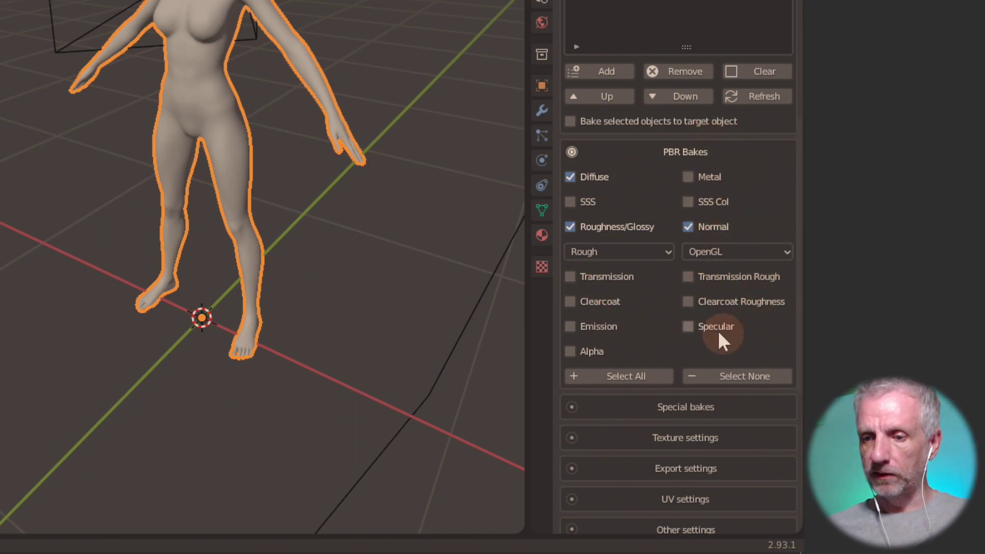
pyautogui.scroll(-5, 679, 304)
pyautogui.scroll(-3, 679, 304)
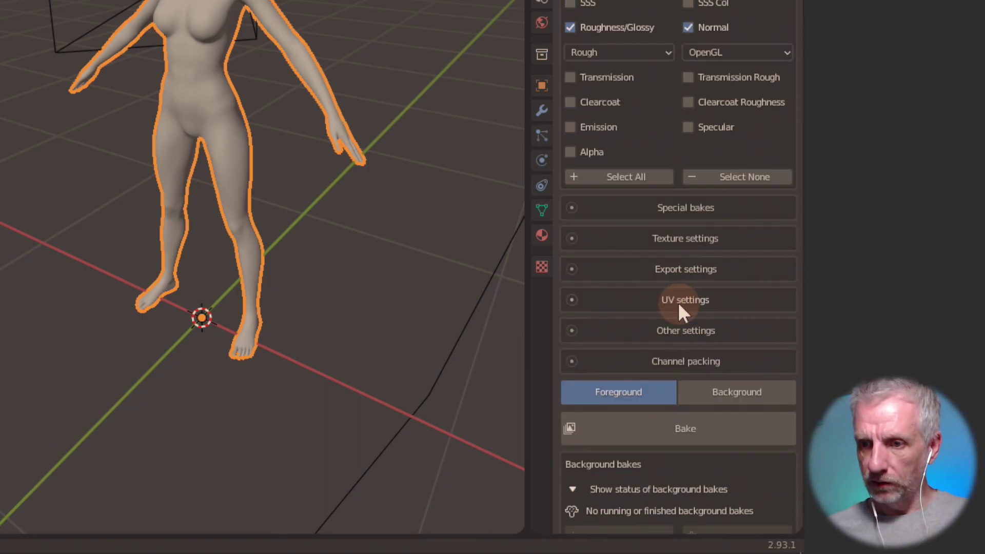
pyautogui.click(720, 212)
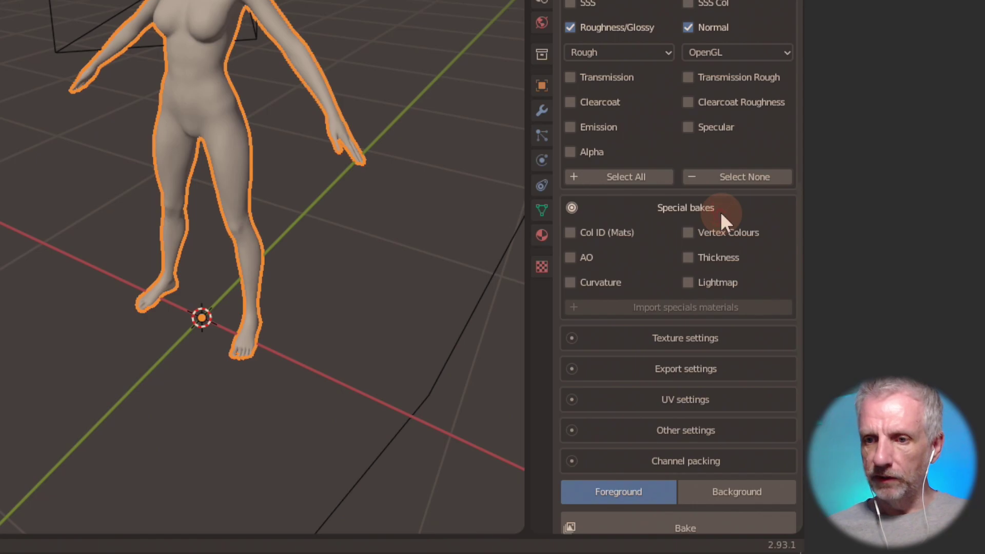
pyautogui.click(720, 212)
# - Raise bake and output texture size from 1024 to 4096 with three +1k presses
pyautogui.click(712, 243)
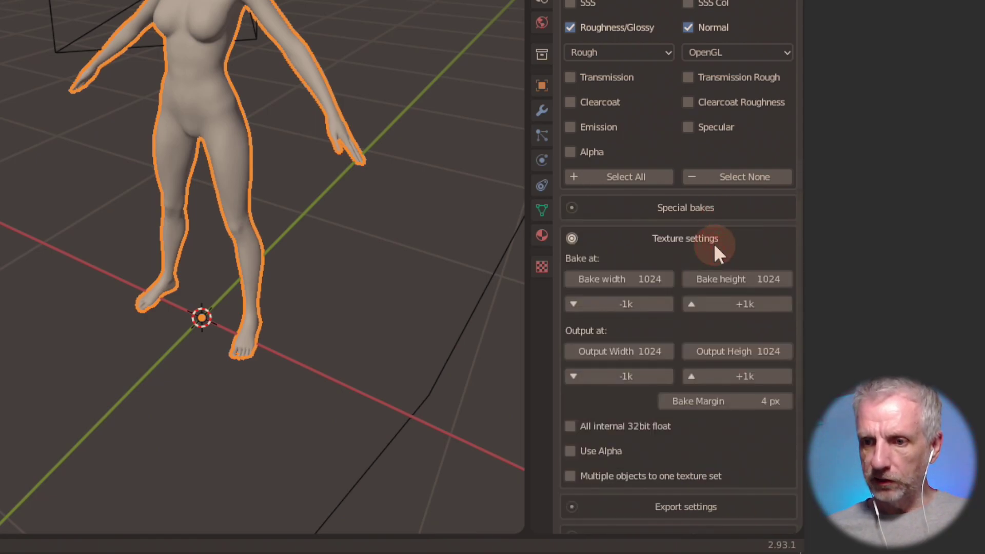
pyautogui.scroll(-3, 713, 243)
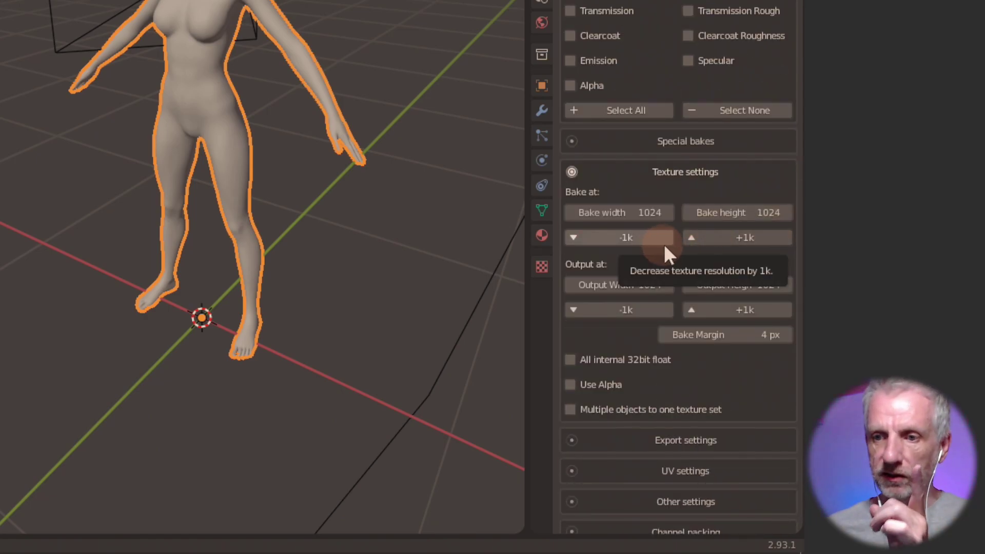
pyautogui.click(764, 239)
pyautogui.click(765, 239)
pyautogui.click(765, 239)
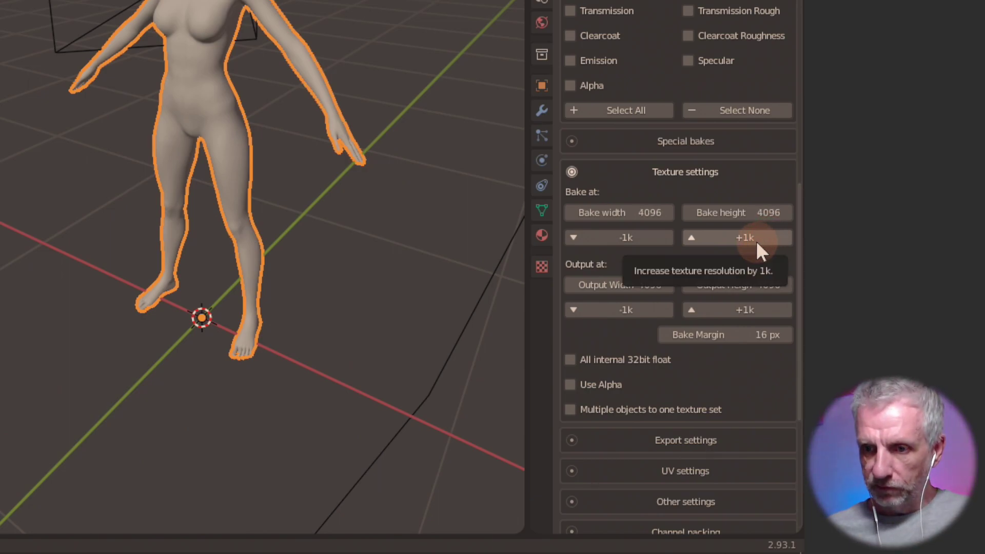
# - Review SimpleBake's Export settings, then expand the UV settings
pyautogui.scroll(-4, 756, 241)
pyautogui.scroll(-3, 756, 241)
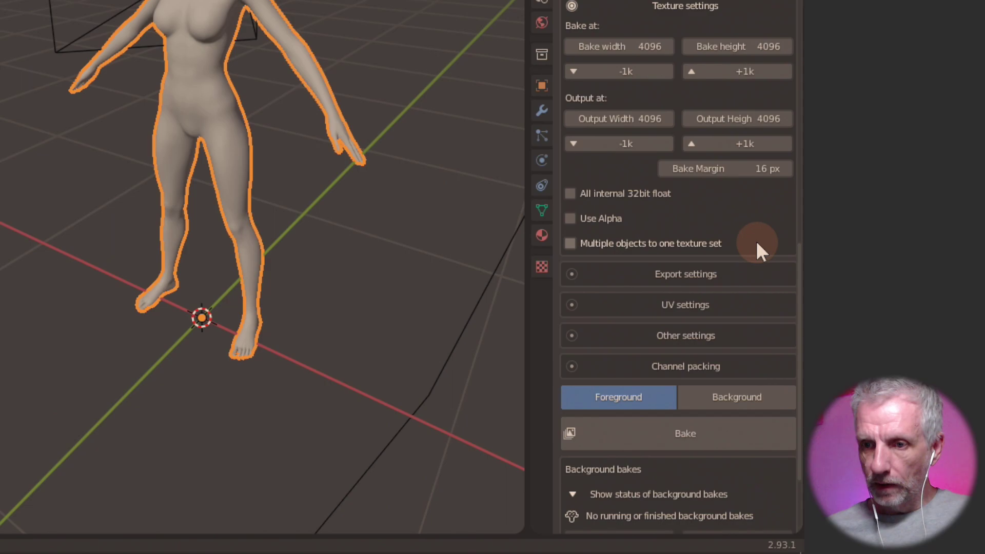
pyautogui.scroll(-2, 756, 241)
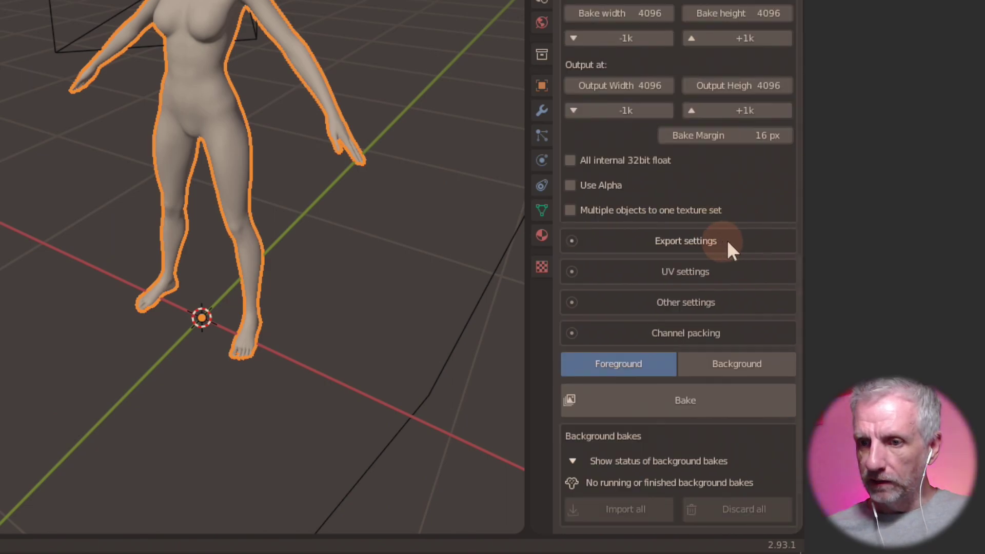
pyautogui.click(731, 240)
pyautogui.scroll(-1, 734, 240)
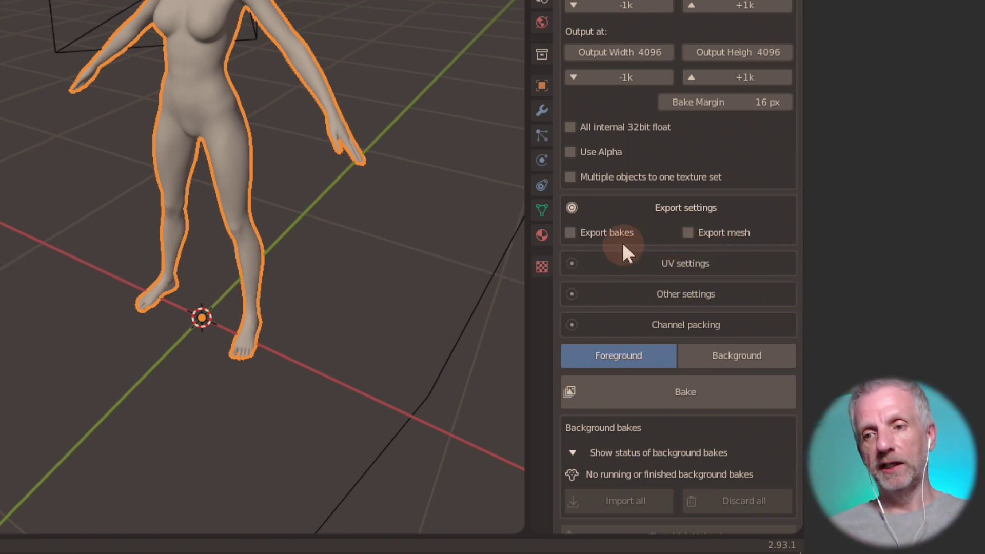
pyautogui.click(689, 211)
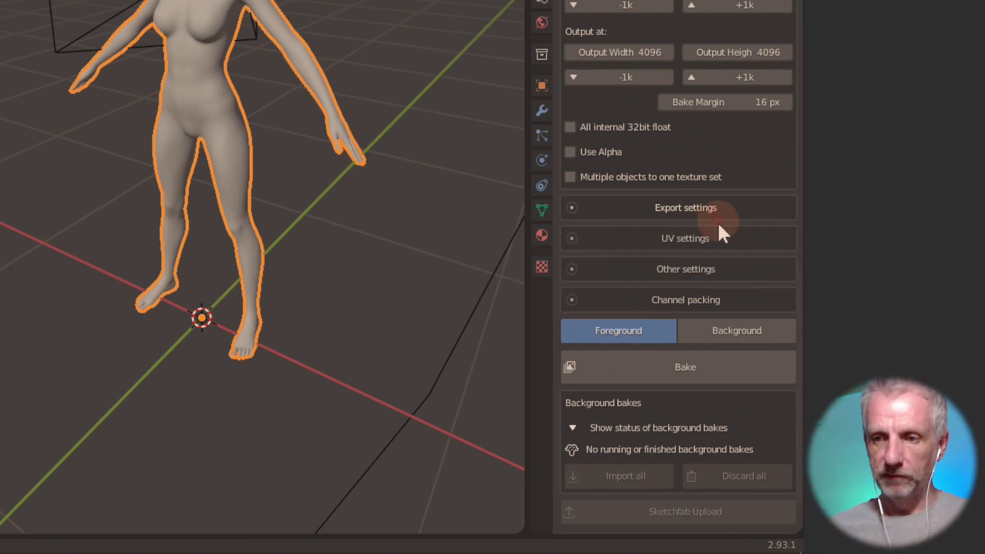
pyautogui.click(718, 239)
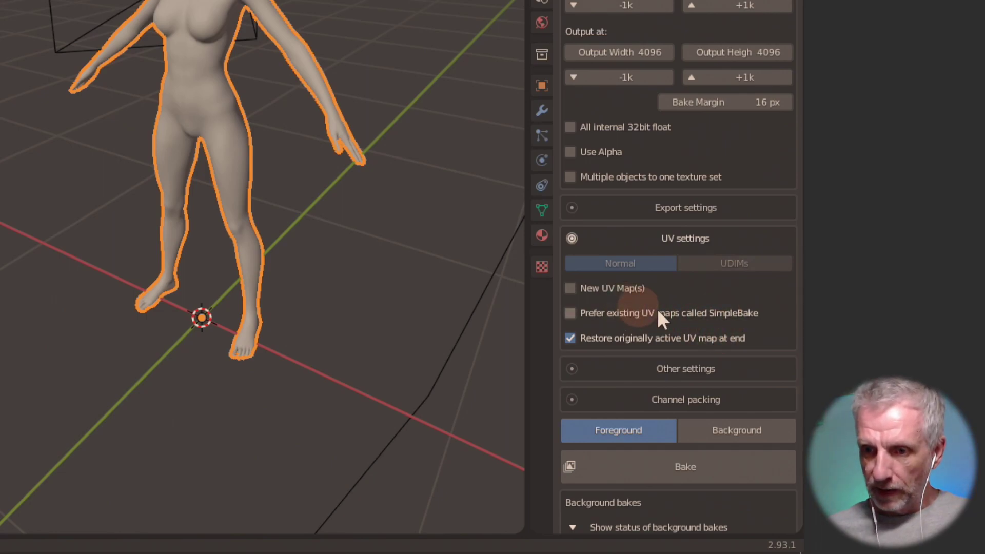
# - Tick 'Prefer existing UV maps called SimpleBake', review Other settings and Channel packing, then bake
pyautogui.click(617, 314)
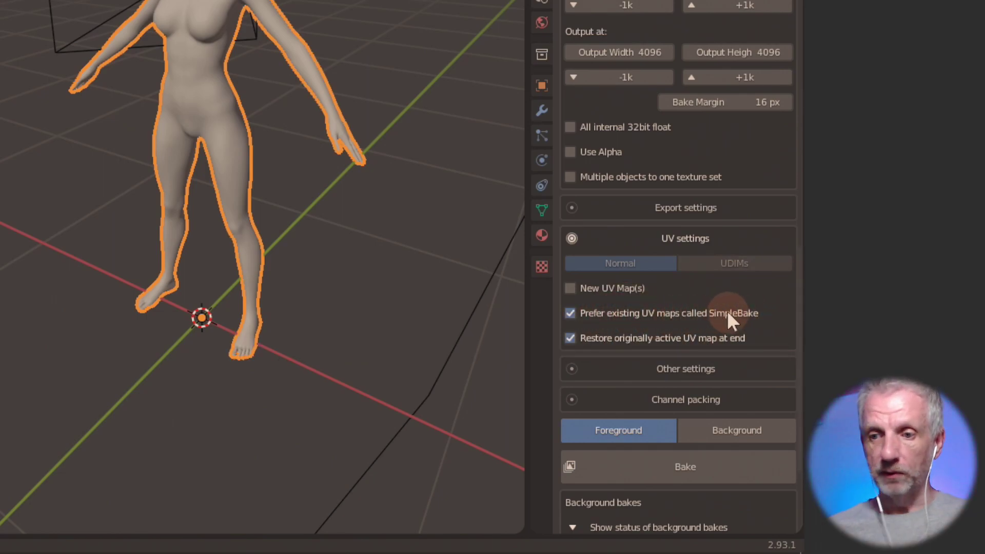
pyautogui.moveTo(728, 315)
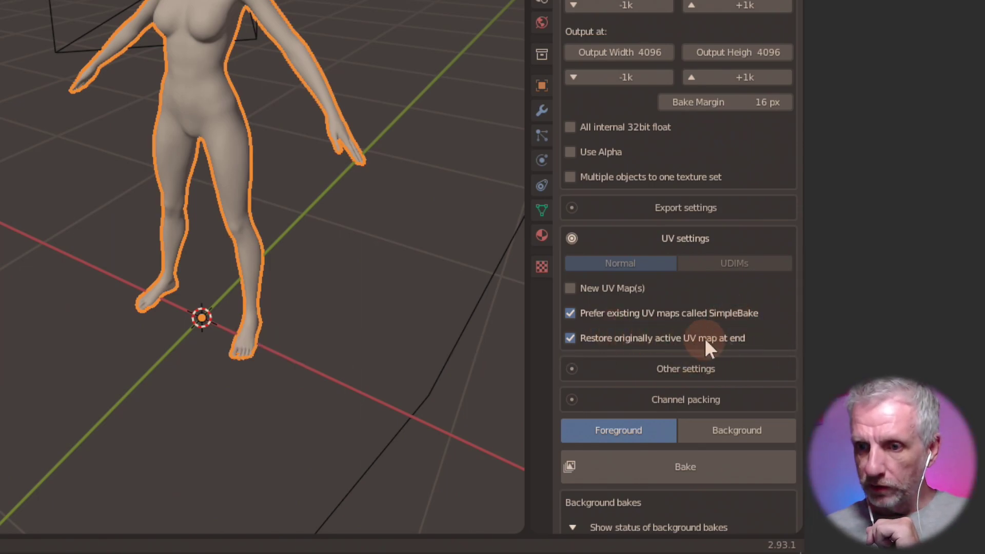
pyautogui.scroll(-3, 747, 333)
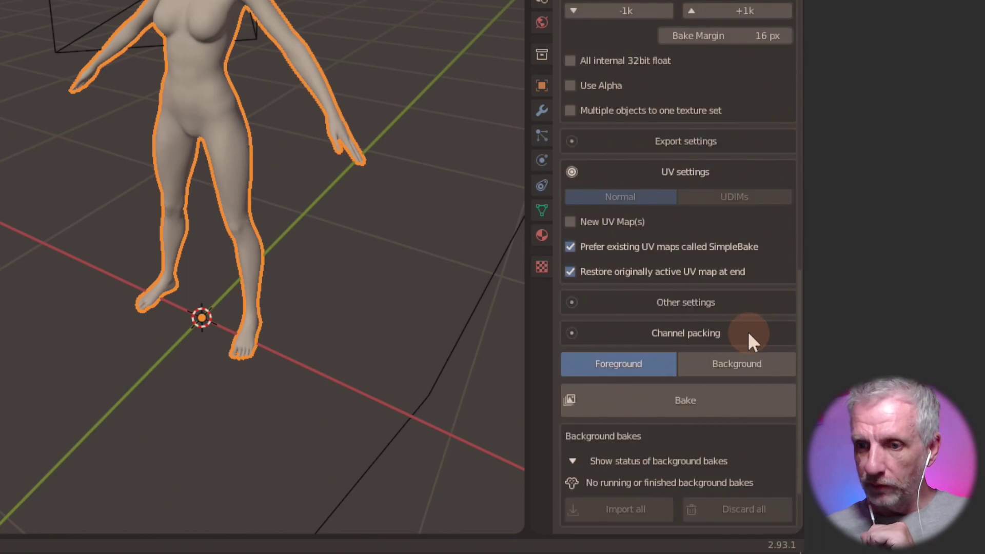
pyautogui.click(726, 306)
pyautogui.scroll(-3, 729, 310)
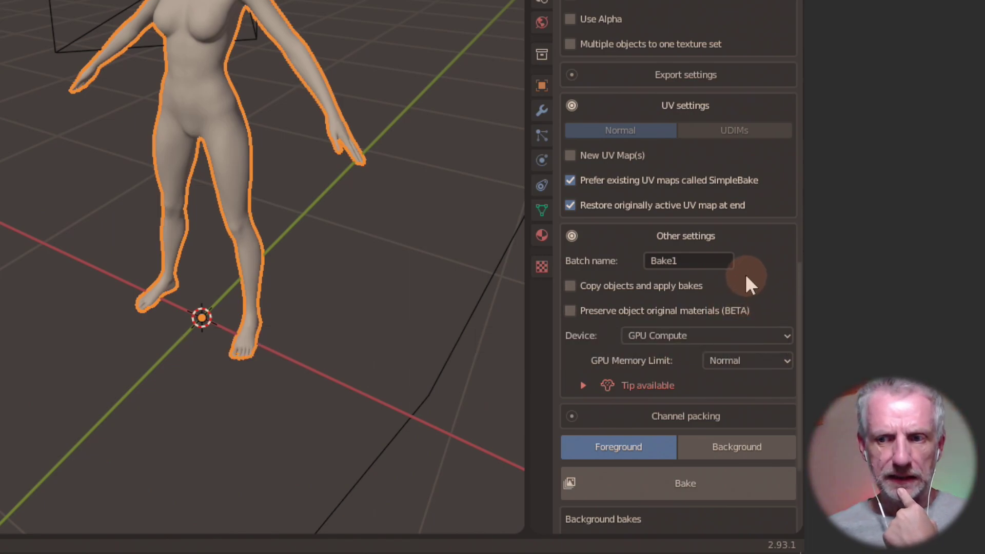
pyautogui.scroll(-5, 746, 276)
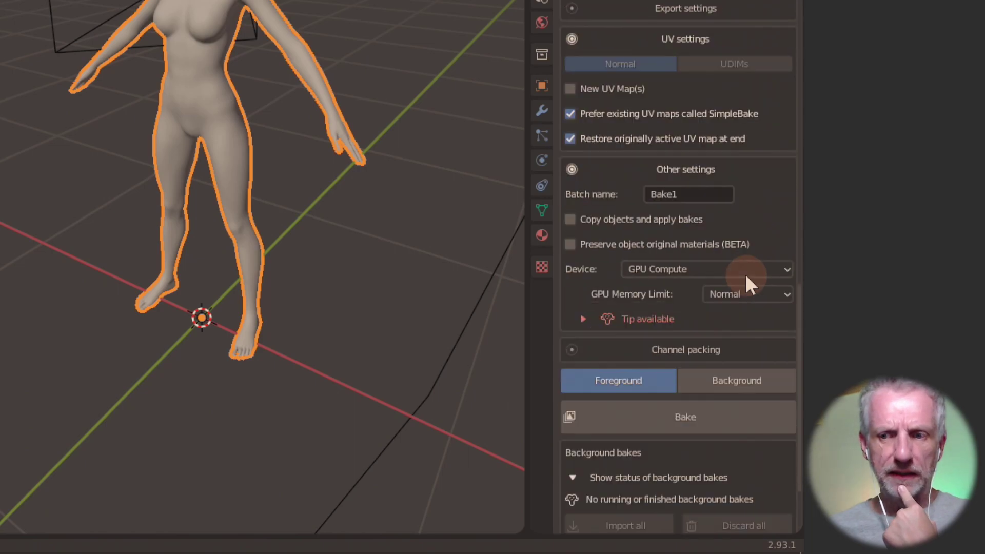
pyautogui.click(697, 313)
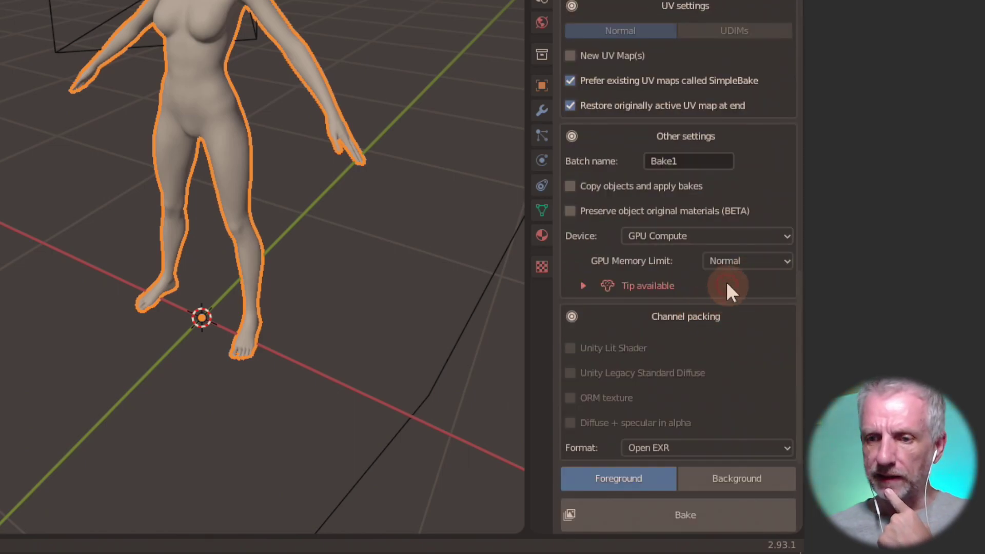
pyautogui.scroll(-5, 726, 281)
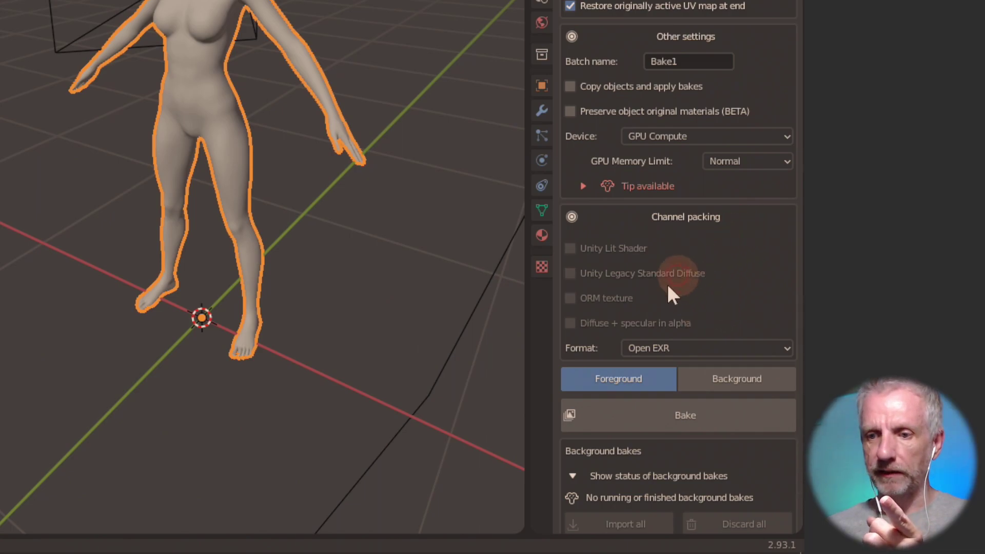
pyautogui.click(675, 432)
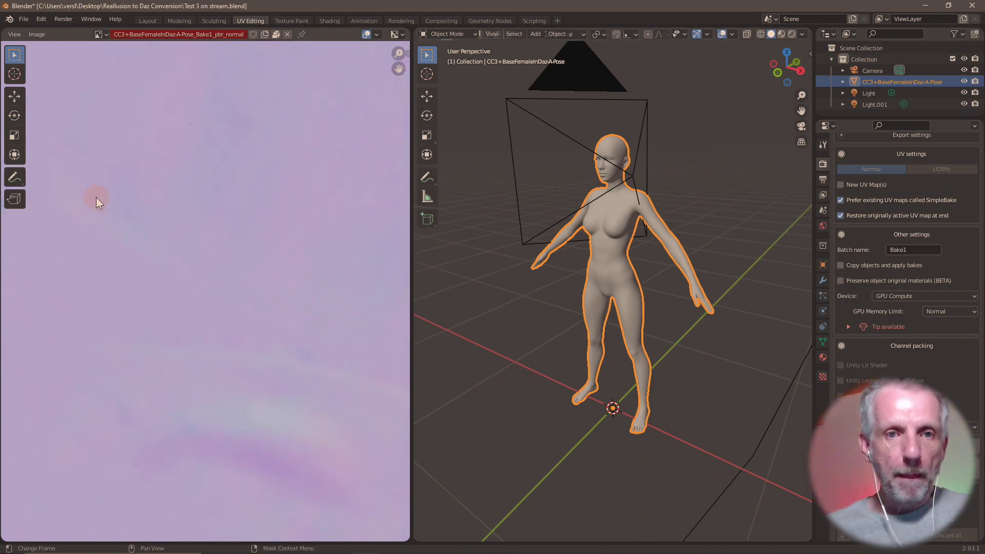
# - Zoom and widen the image editor, then list the loaded Bake1 diffuse, normal and roughness images
pyautogui.scroll(-5, 96, 197)
pyautogui.scroll(4, 96, 197)
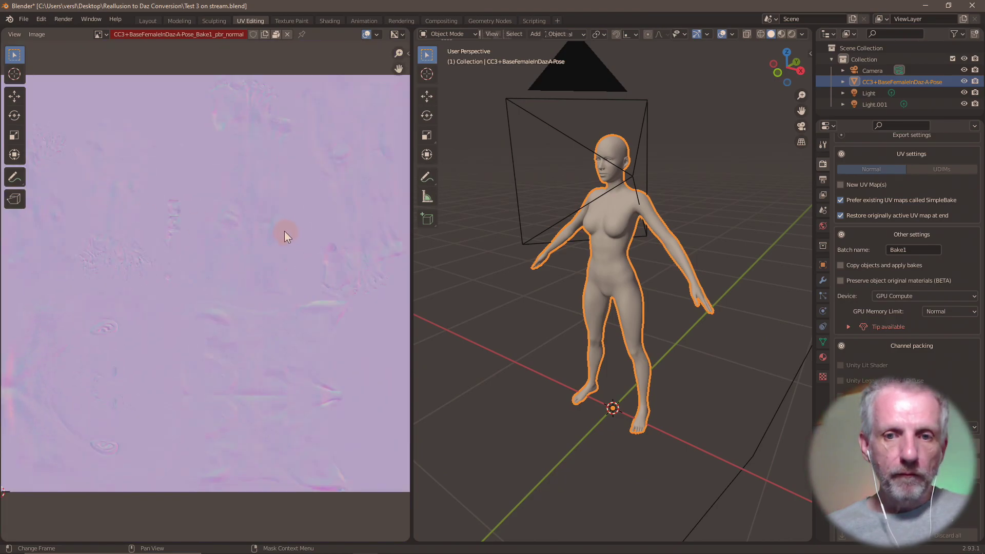
pyautogui.scroll(-3, 284, 229)
pyautogui.moveTo(412, 303); pyautogui.dragTo(566, 299)
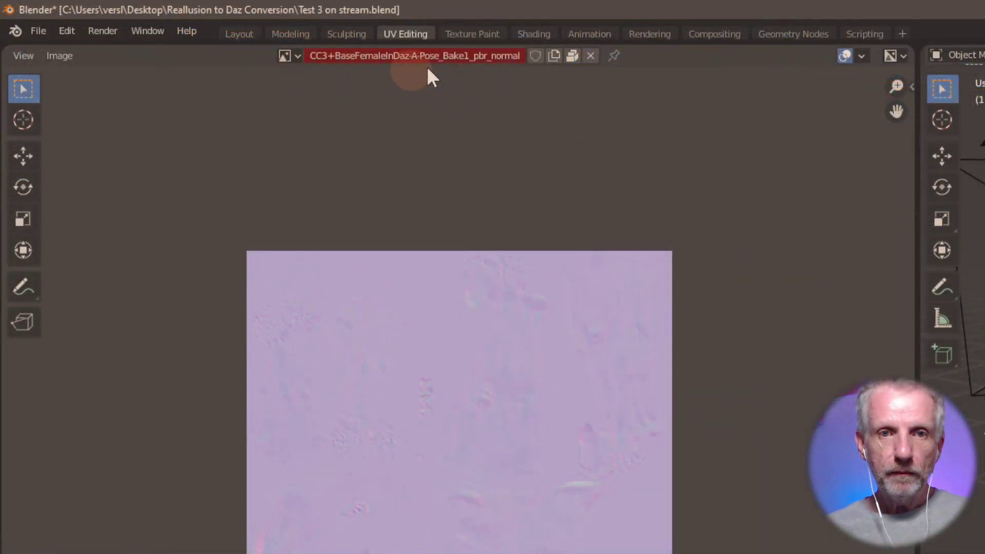
pyautogui.click(293, 58)
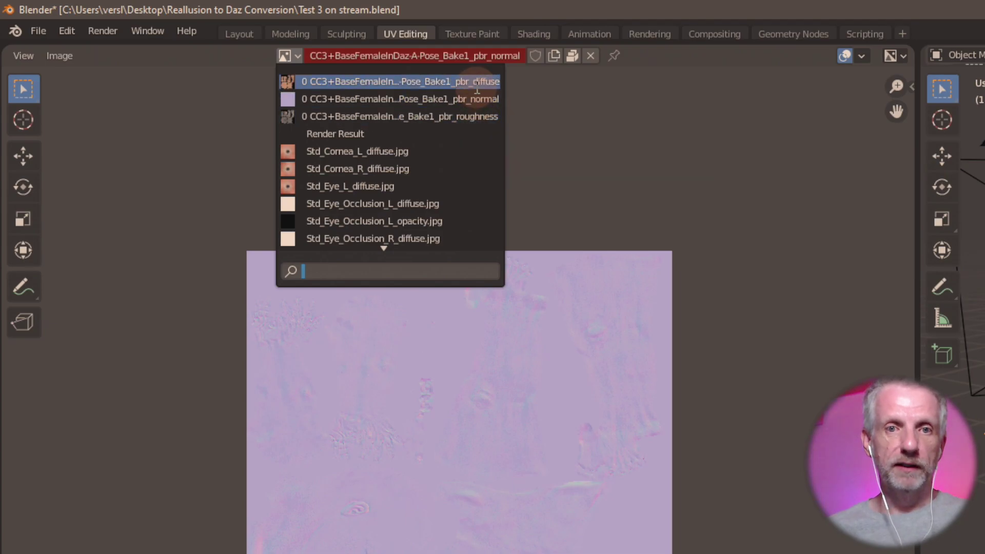
# - Save the baked pbr_diffuse image as SBDiffuse.png in the SBMaps folder
pyautogui.click(463, 86)
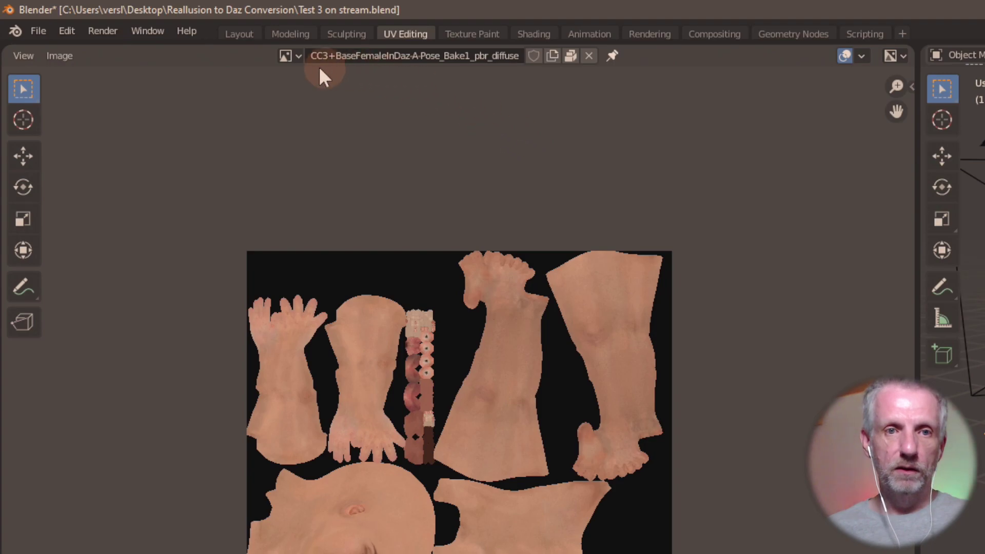
pyautogui.click(56, 56)
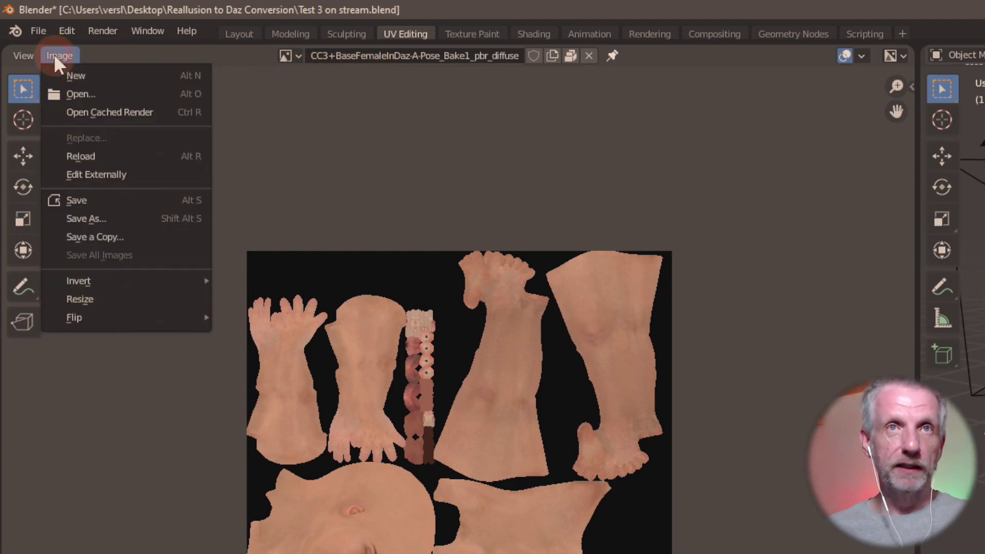
pyautogui.click(137, 220)
pyautogui.click(649, 186)
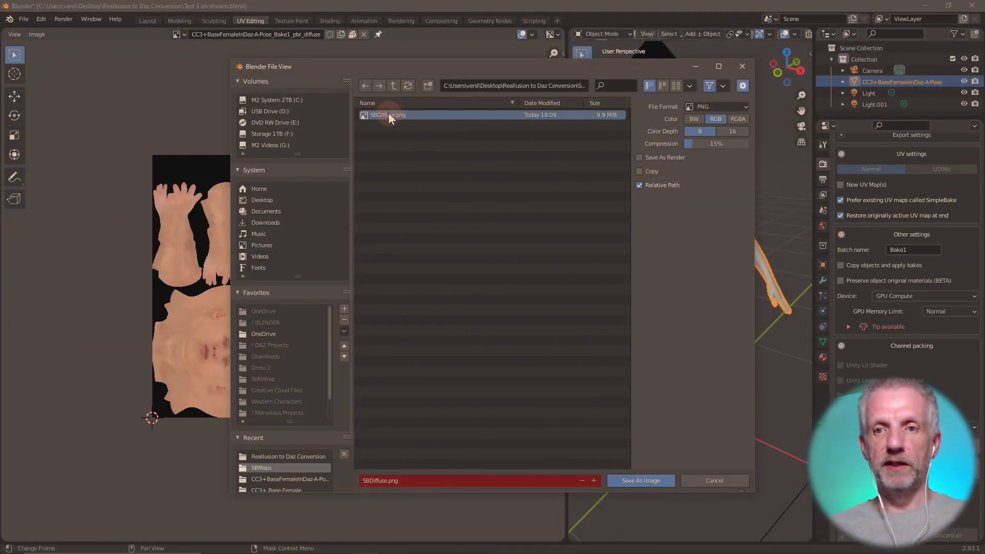
pyautogui.click(652, 480)
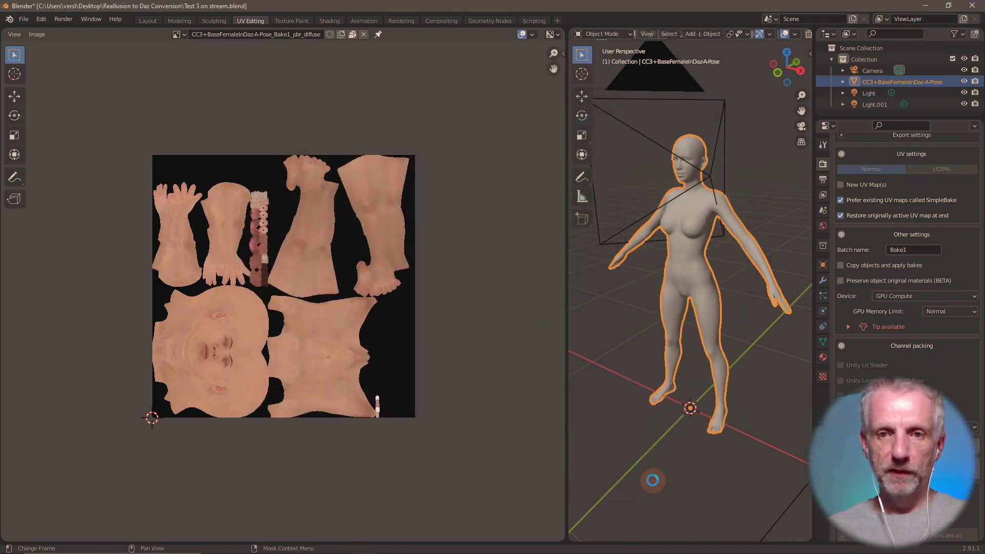
# - Save the Bake1_pbr_normal image as SDNormal.exr in the SBMaps folder
pyautogui.click(178, 33)
pyautogui.click(219, 60)
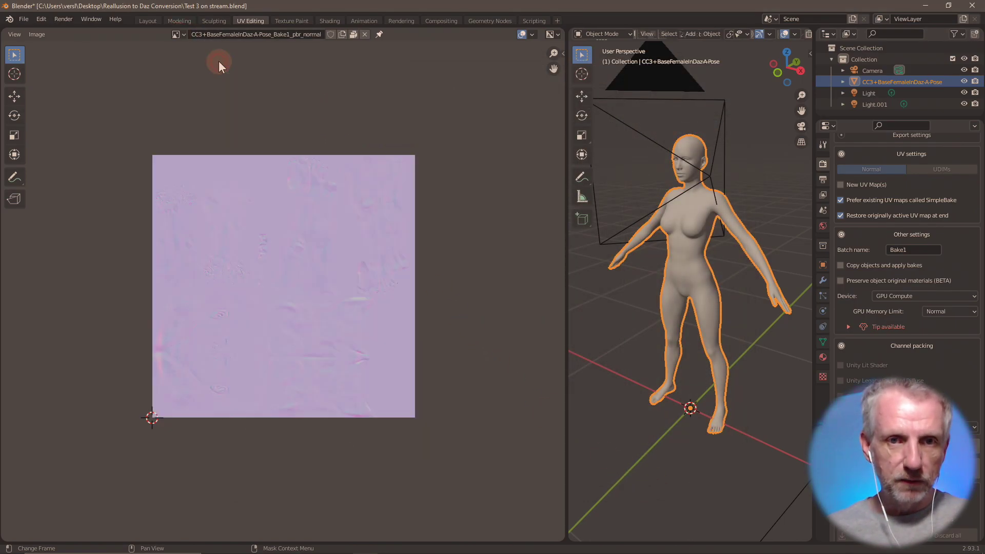
pyautogui.click(37, 34)
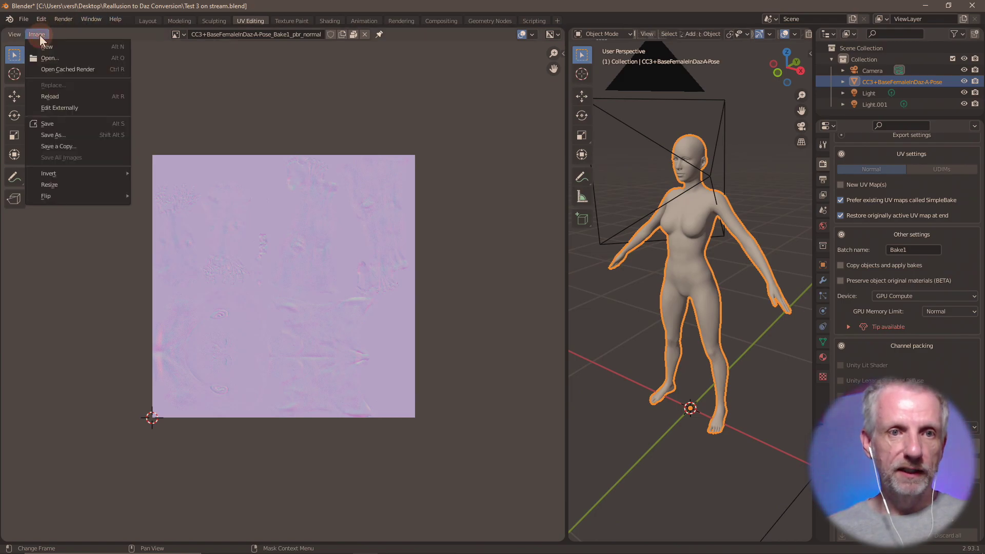
pyautogui.click(85, 134)
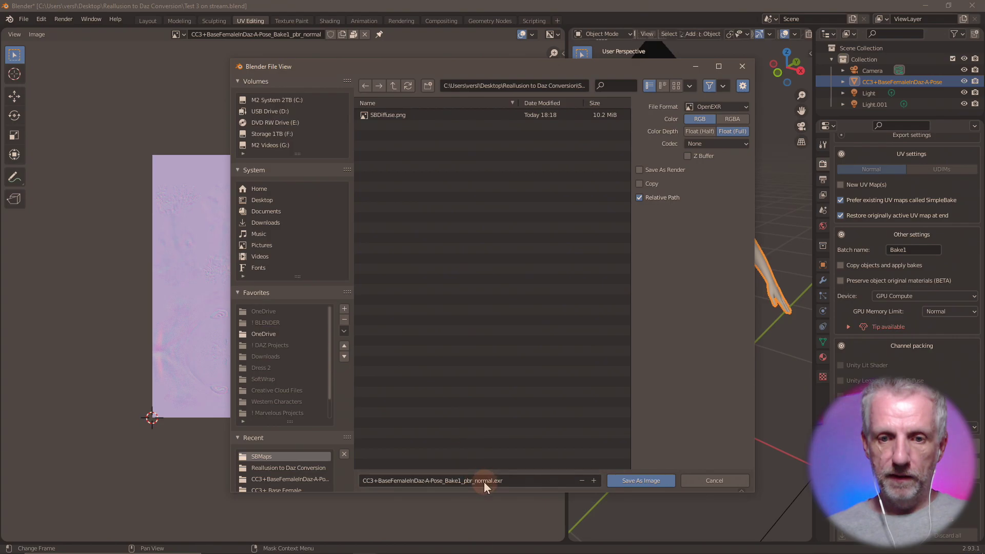
pyautogui.click(484, 481)
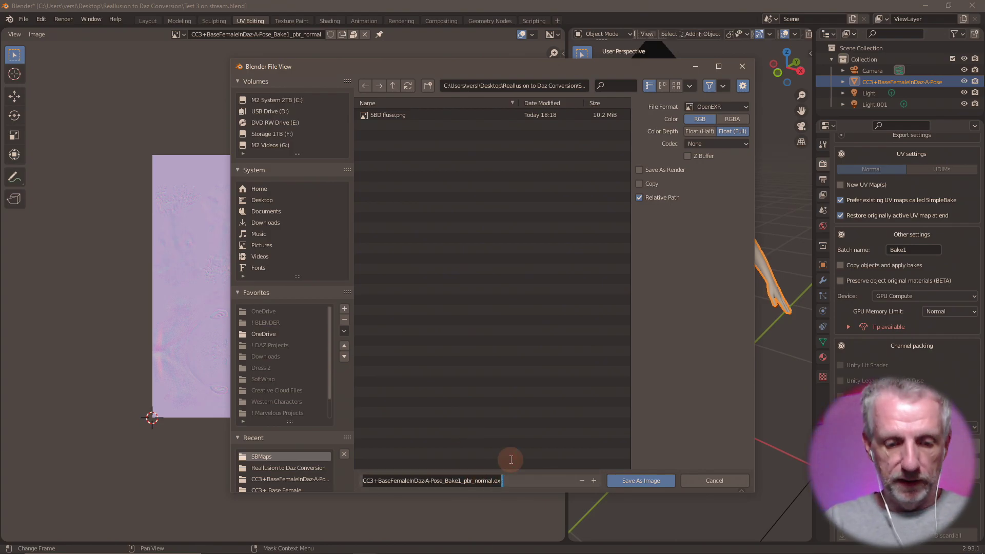
pyautogui.write('SDNormal')
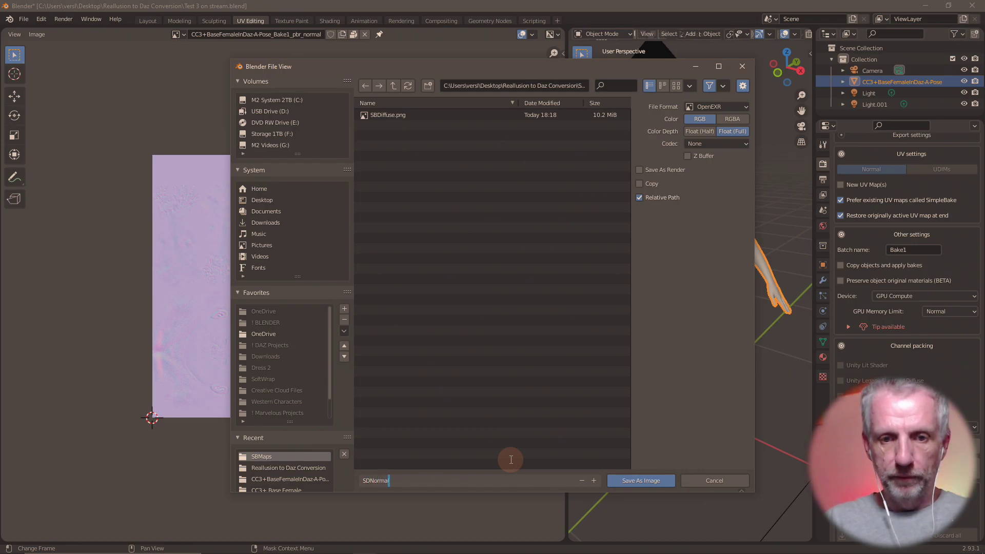
pyautogui.press('Return')
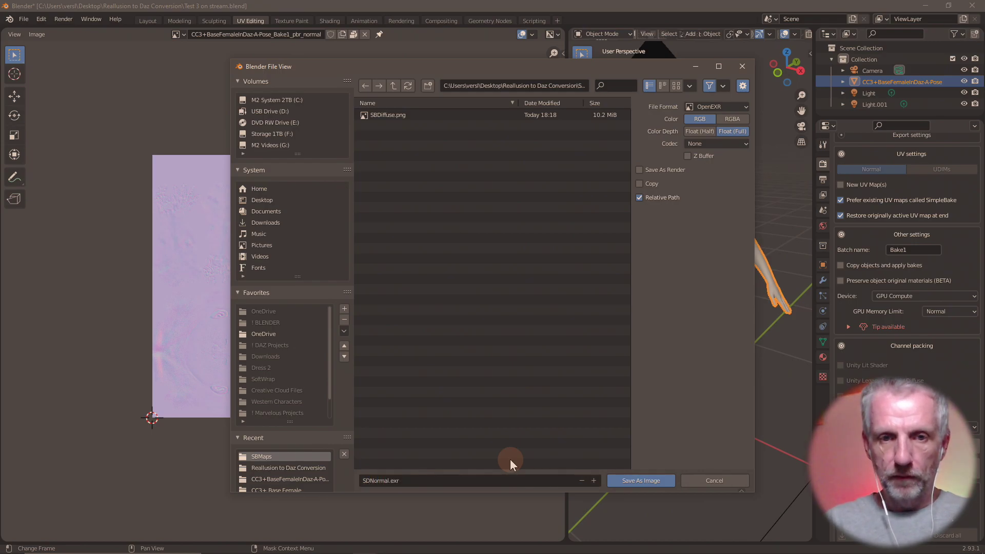
pyautogui.click(618, 478)
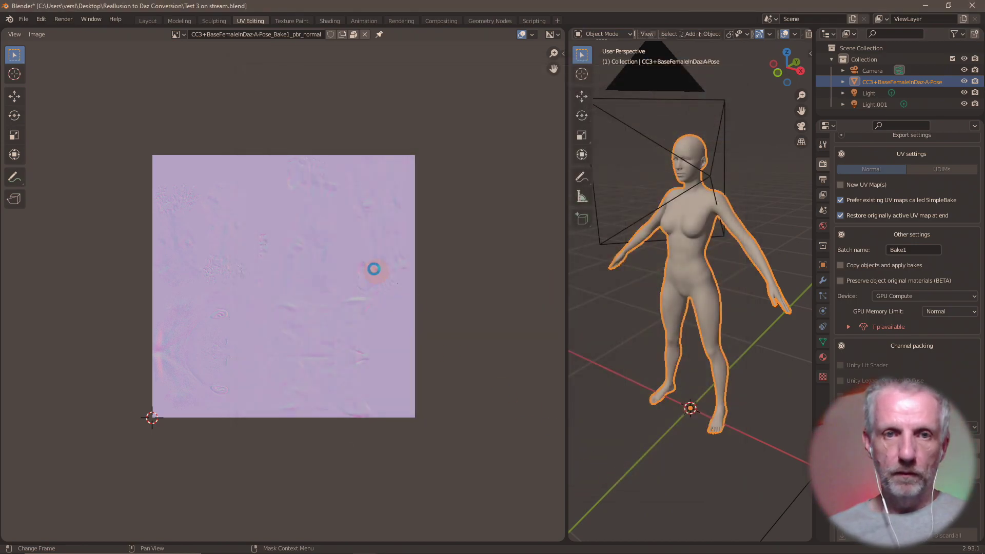
# - Display the Bake1_pbr_roughness image and enter SBRough.png as its Save As file name
pyautogui.click(182, 33)
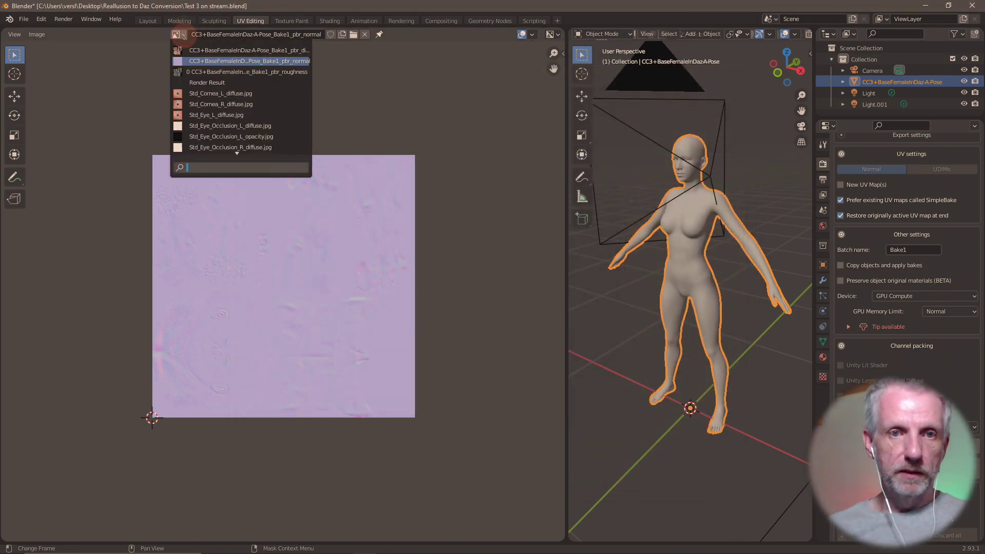
pyautogui.click(201, 71)
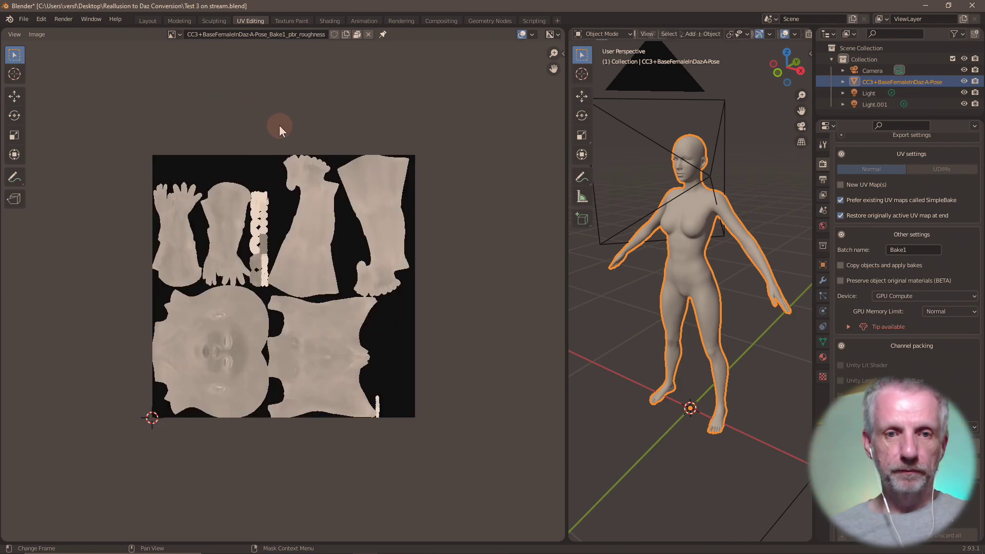
pyautogui.click(38, 34)
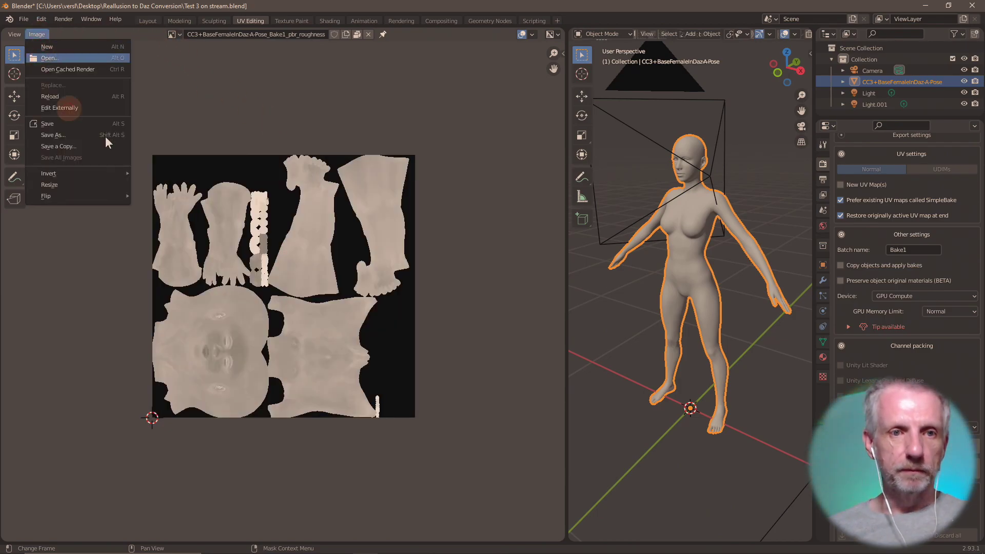
pyautogui.click(105, 135)
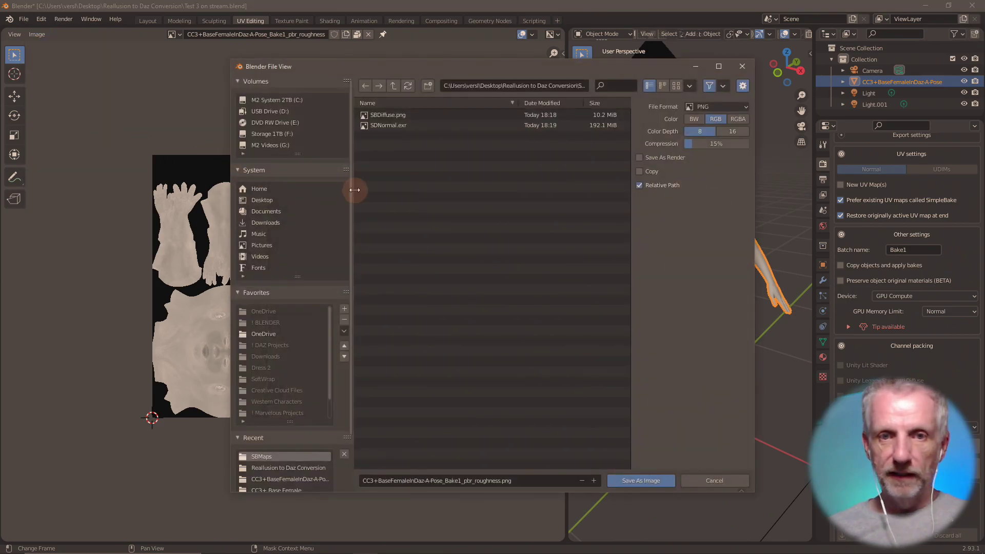
pyautogui.click(460, 481)
pyautogui.write('SBRough')
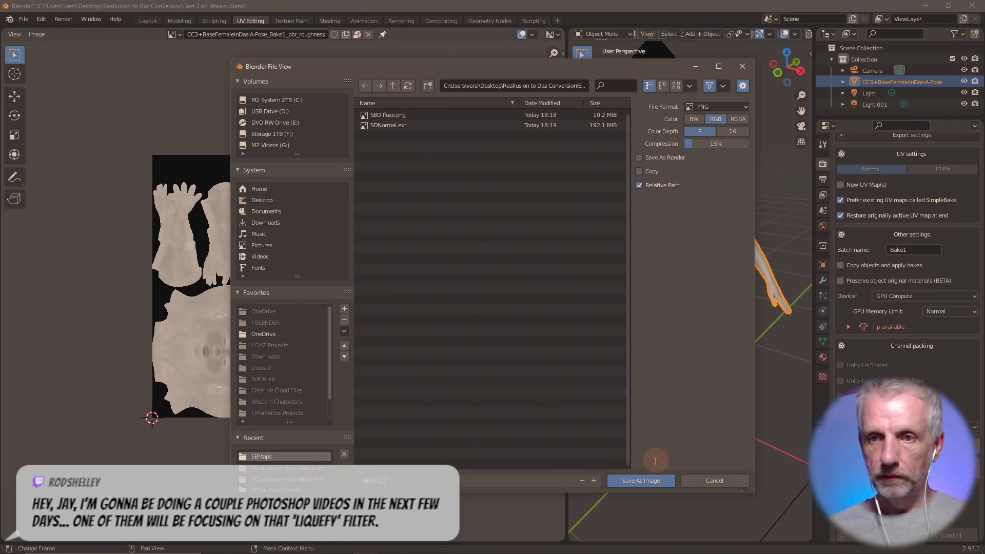
pyautogui.click(652, 481)
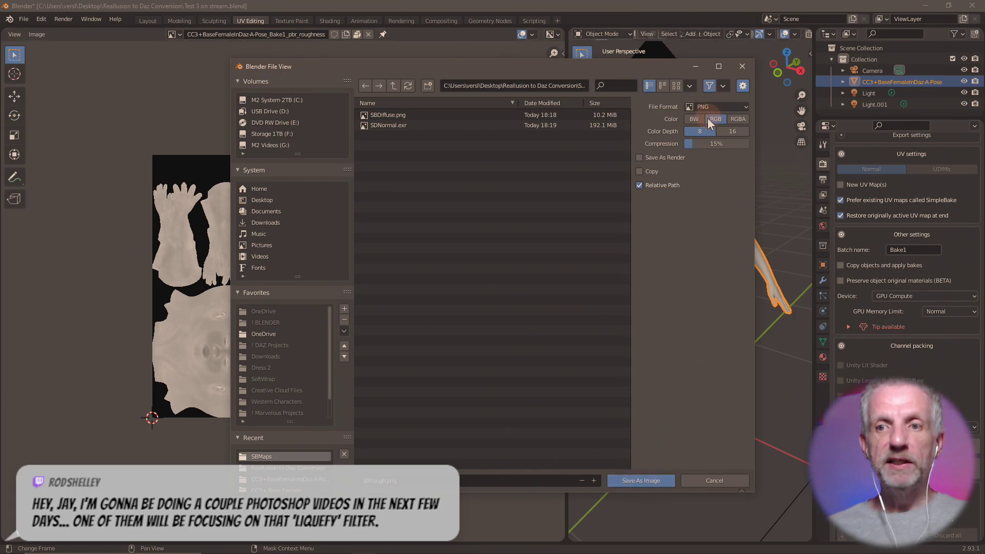
# - Save the roughness bake as SBRough.png, then check the SimpleBake UV map in Layout's Object Data
pyautogui.click(642, 480)
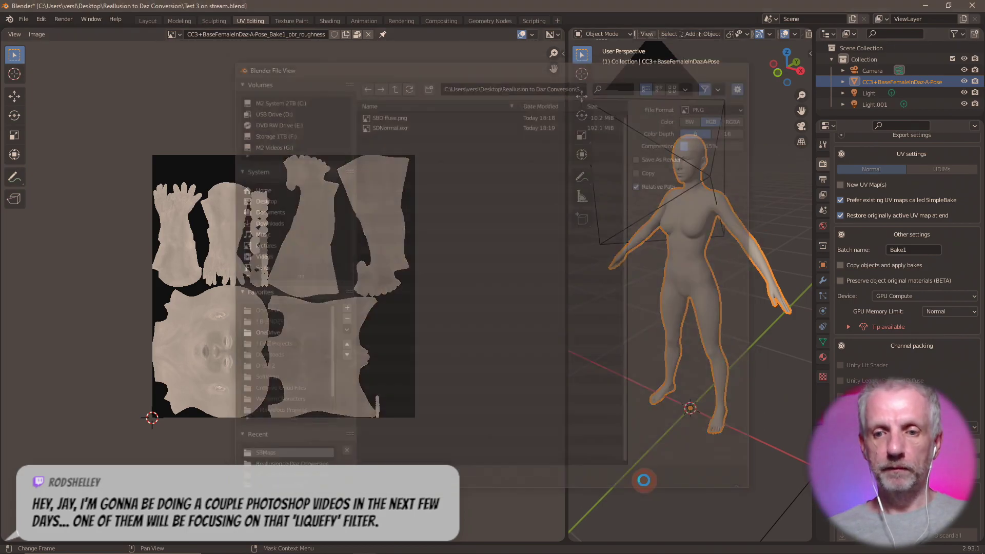
pyautogui.click(149, 21)
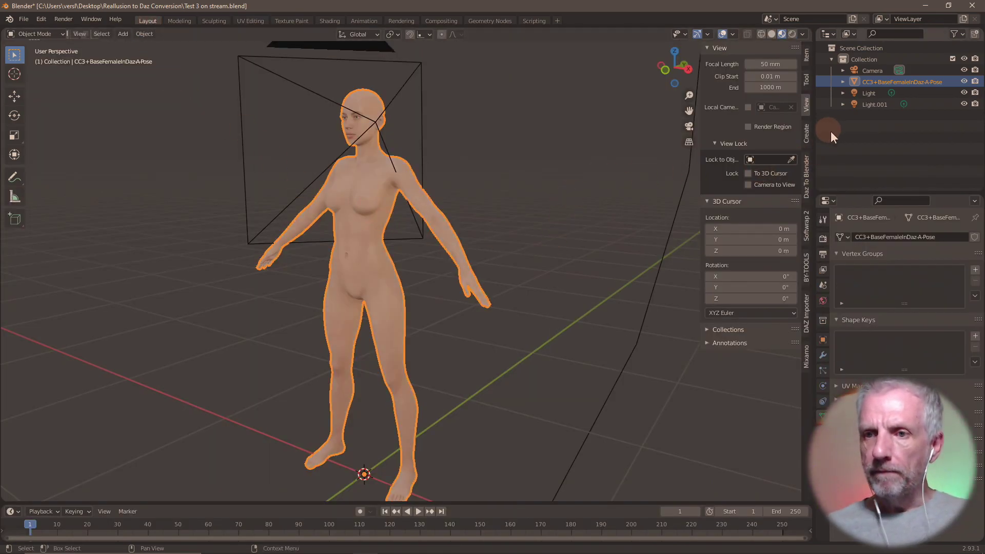
pyautogui.click(843, 82)
pyautogui.click(842, 82)
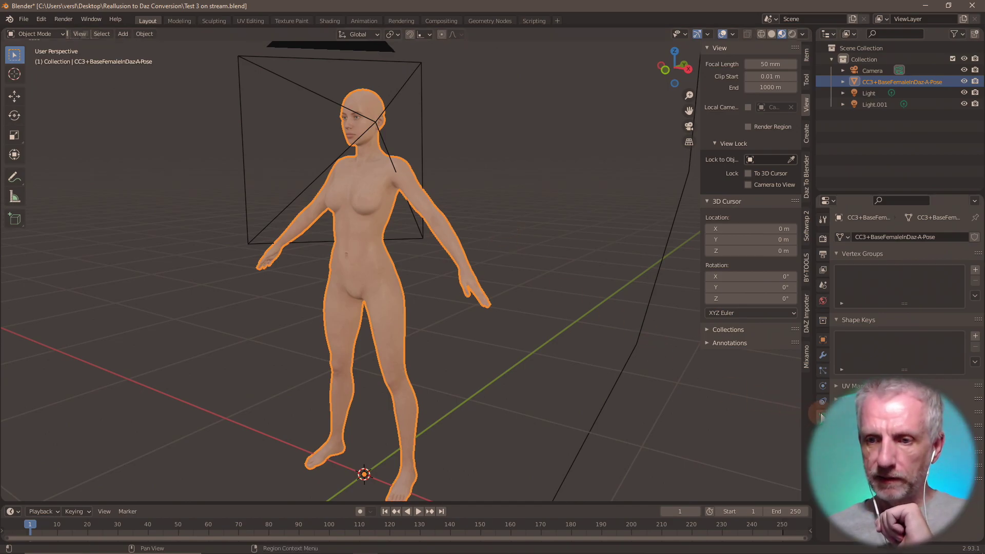
pyautogui.click(835, 386)
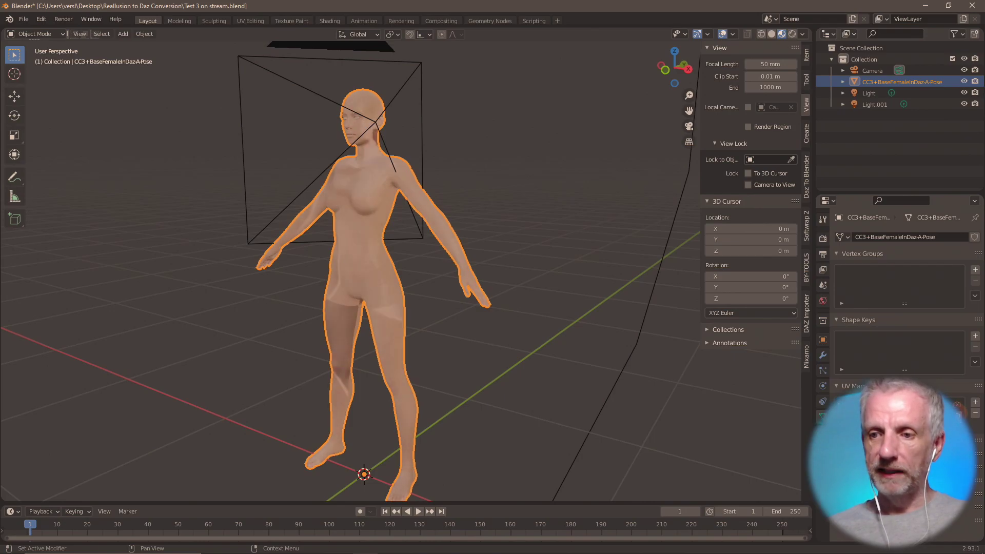
pyautogui.click(957, 404)
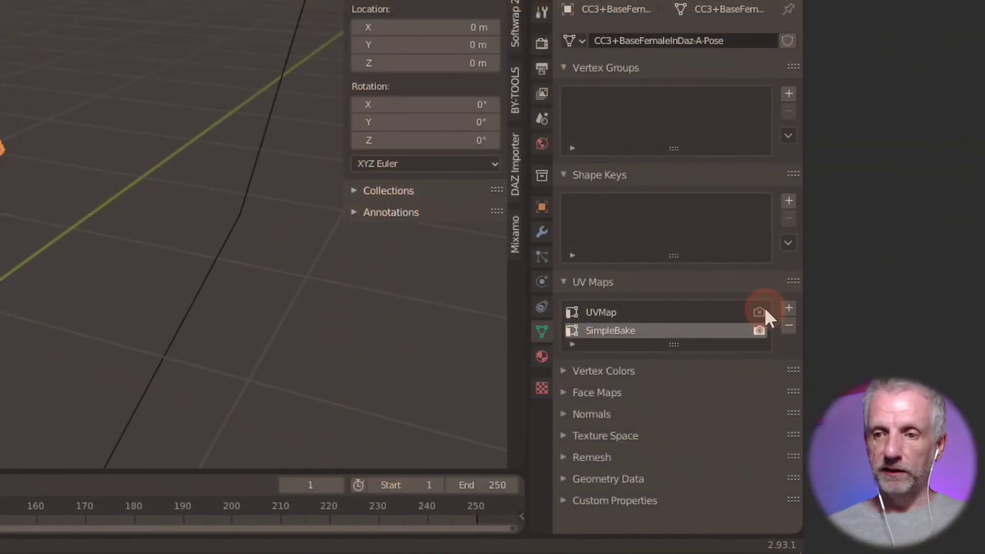
pyautogui.click(629, 334)
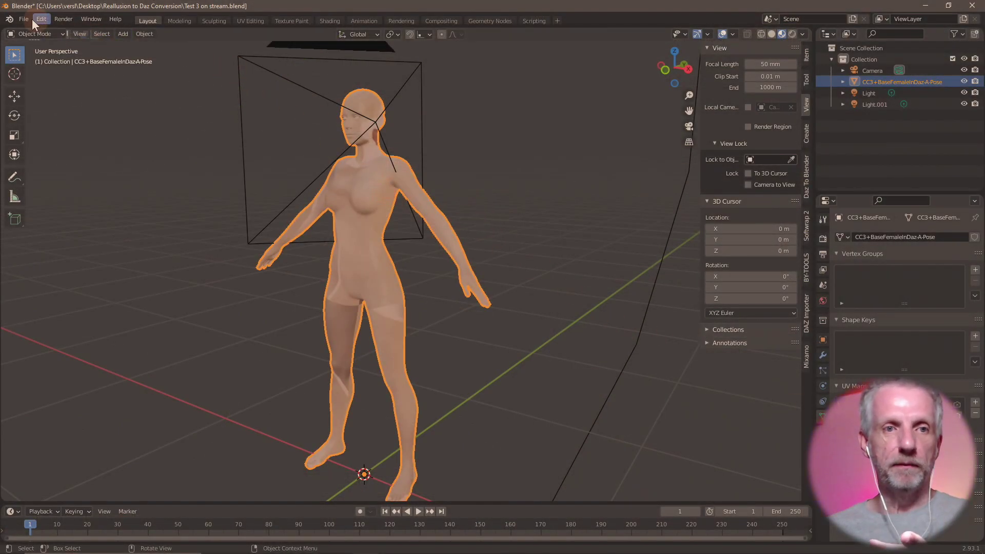
# - Export the selected figure as Wavefront OBJ CC3 SB Bake.obj, selection only, at scale 100
pyautogui.click(25, 18)
pyautogui.moveTo(86, 182)
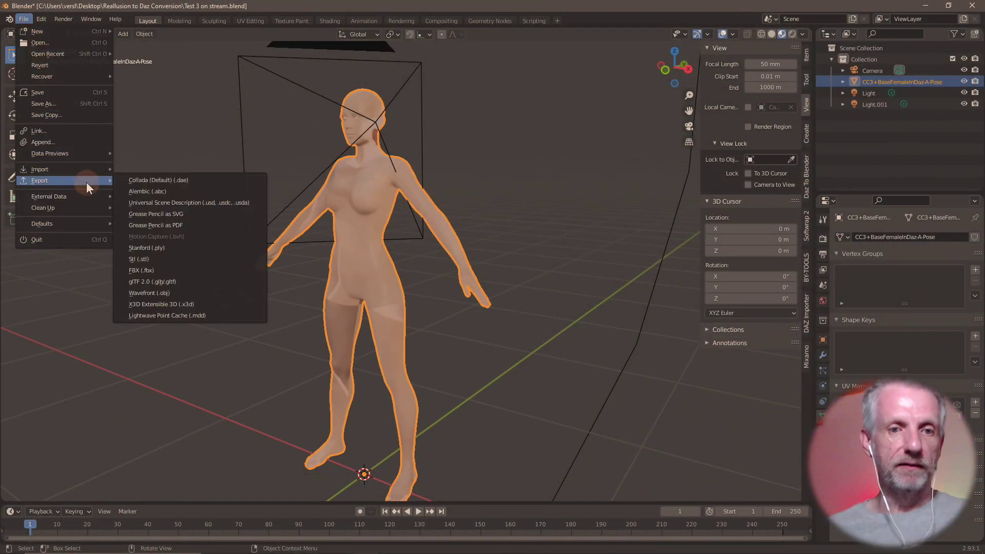
pyautogui.click(180, 289)
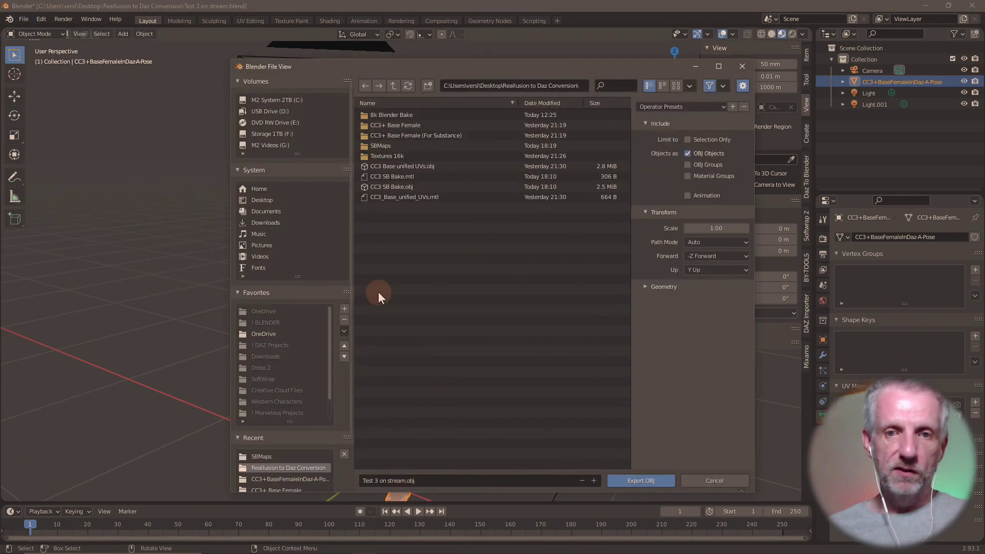
pyautogui.click(411, 186)
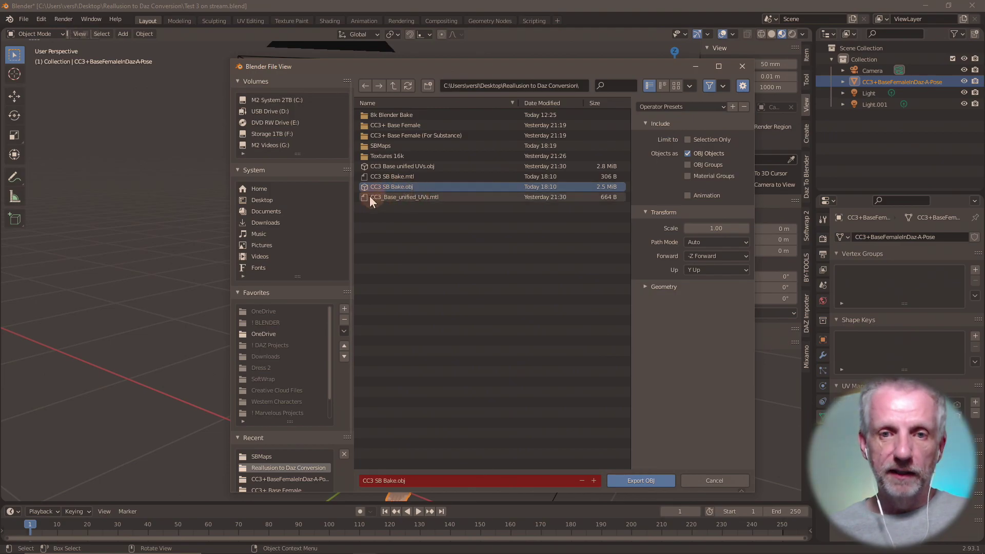
pyautogui.click(420, 208)
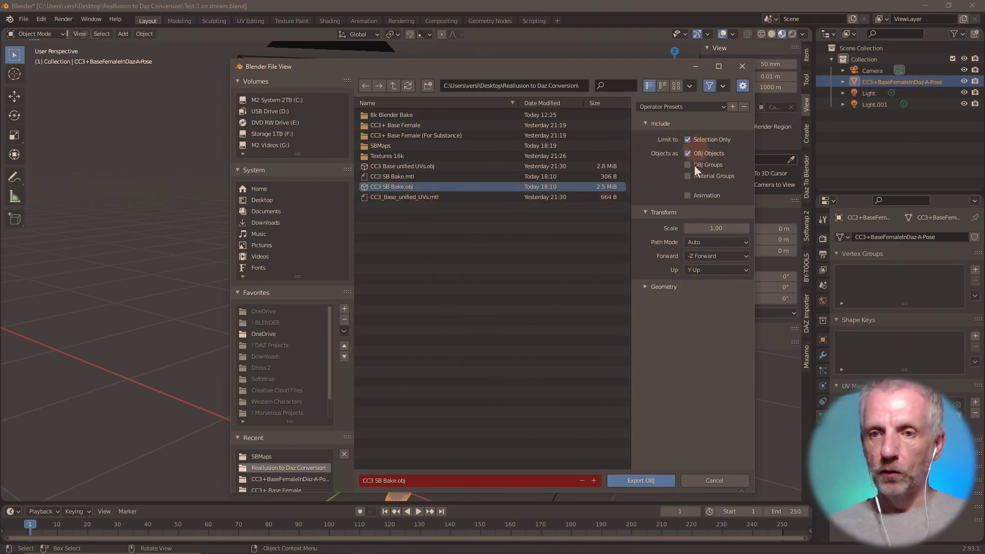
pyautogui.click(723, 227)
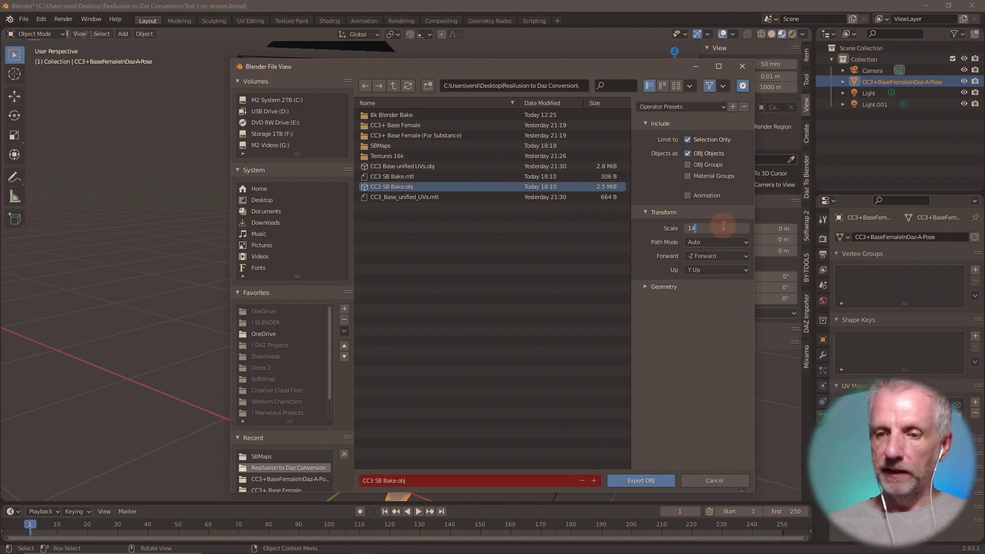
pyautogui.write('10')
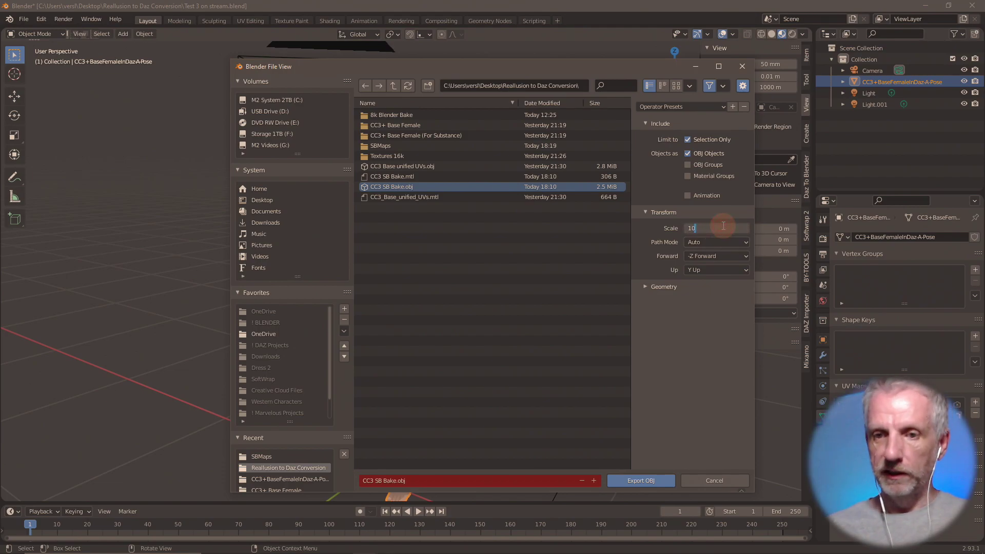
pyautogui.write('0')
pyautogui.press('Return')
pyautogui.click(646, 482)
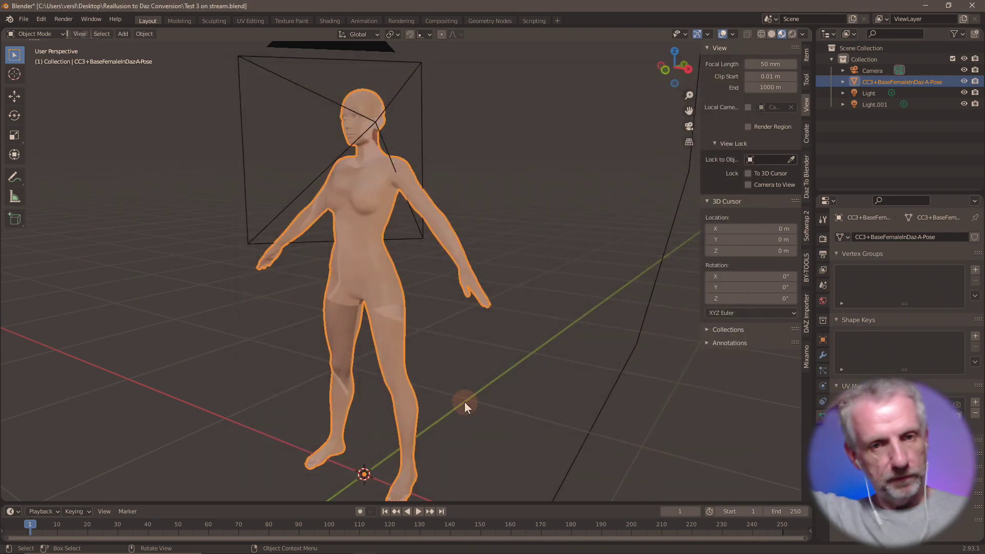
# - In Wrap, select the LoadImage node and orbit to inspect the head wearing SBDiffuse.png
pyautogui.hotkey('alt', 'Tab')
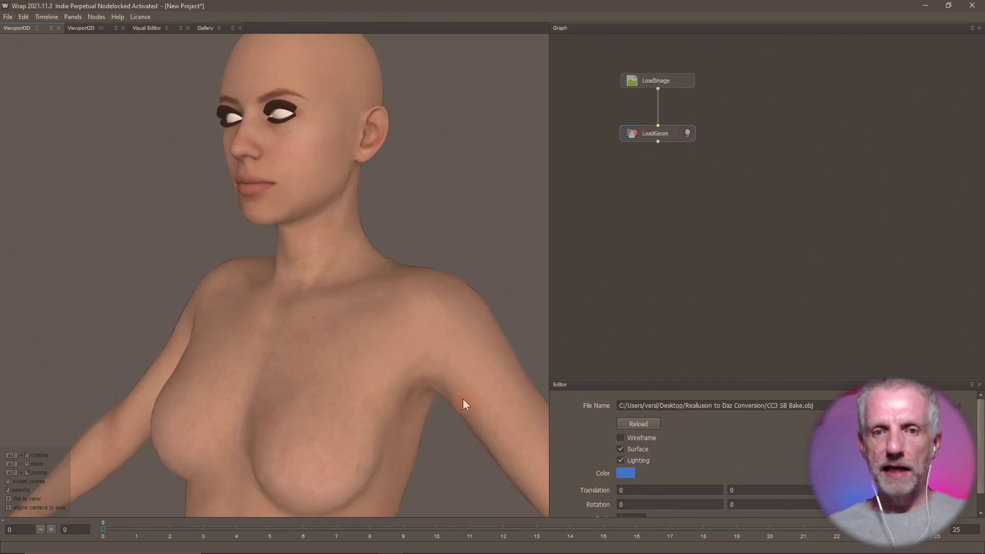
pyautogui.scroll(-3, 446, 359)
pyautogui.scroll(2, 438, 328)
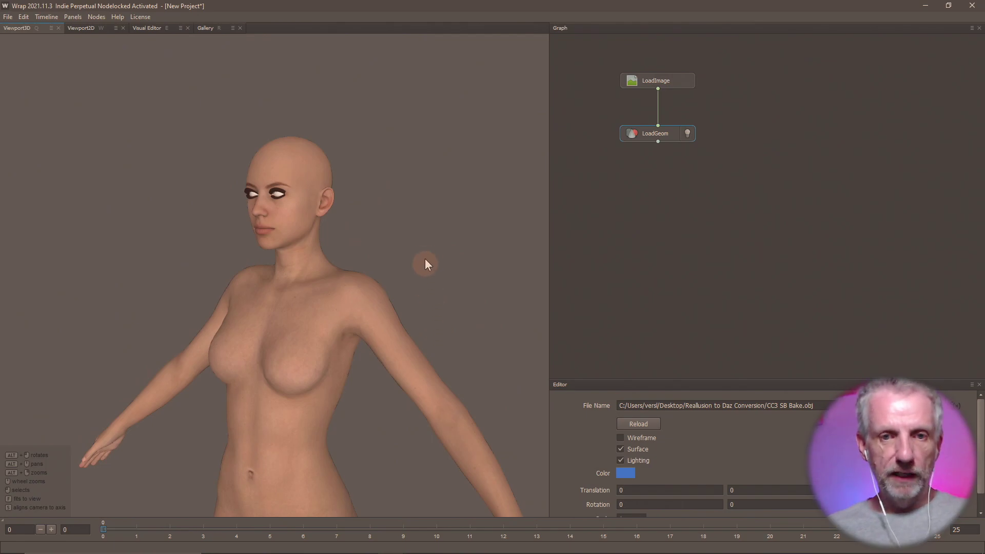
pyautogui.keyDown('alt'); pyautogui.moveTo(424, 257); pyautogui.dragTo(390, 189); pyautogui.keyUp('alt')
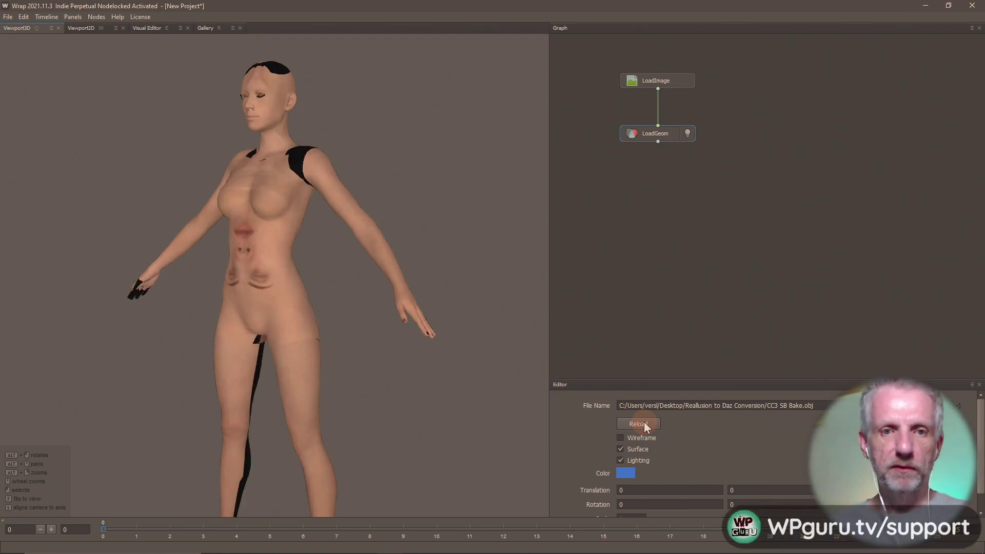
pyautogui.click(674, 78)
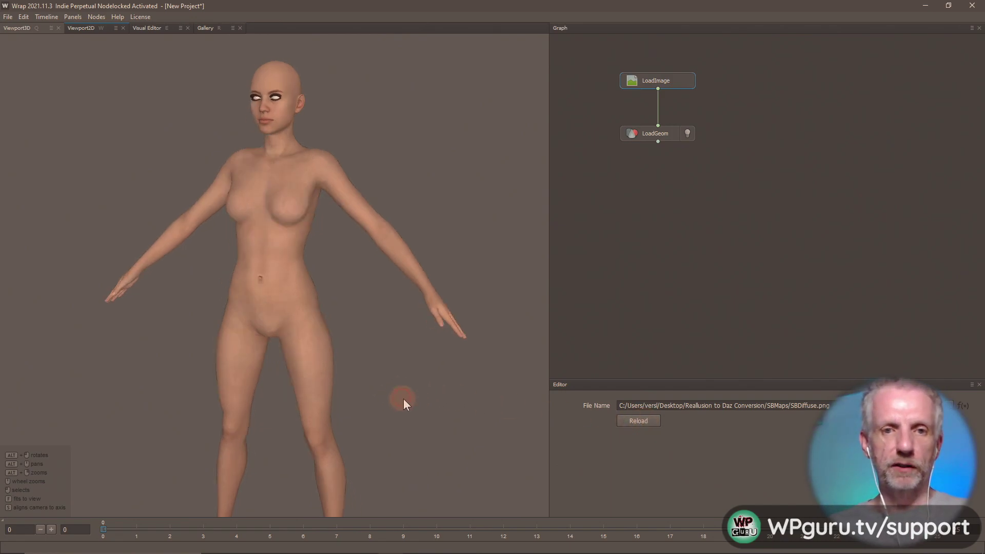
pyautogui.keyDown('alt'); pyautogui.moveTo(405, 398); pyautogui.dragTo(378, 398); pyautogui.keyUp('alt')
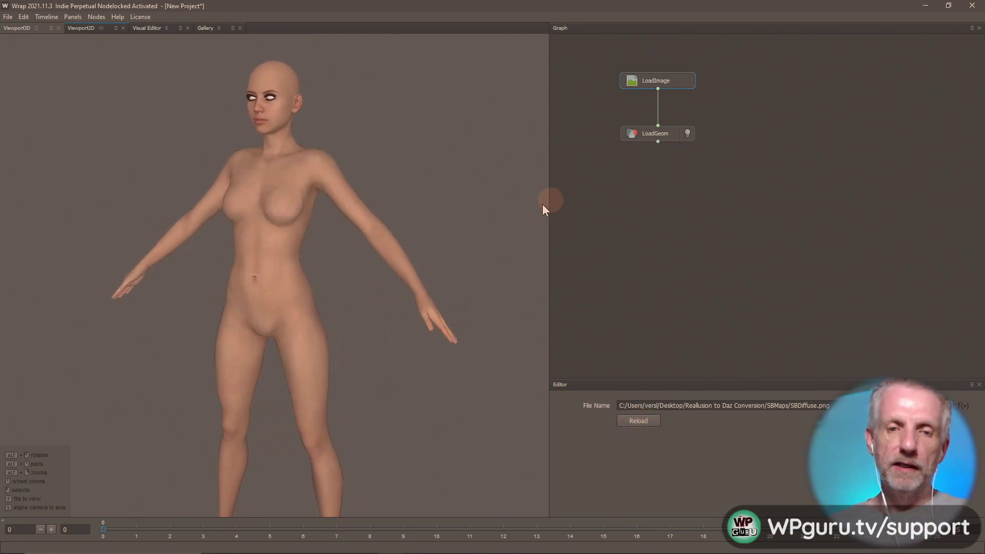
pyautogui.scroll(5, 358, 229)
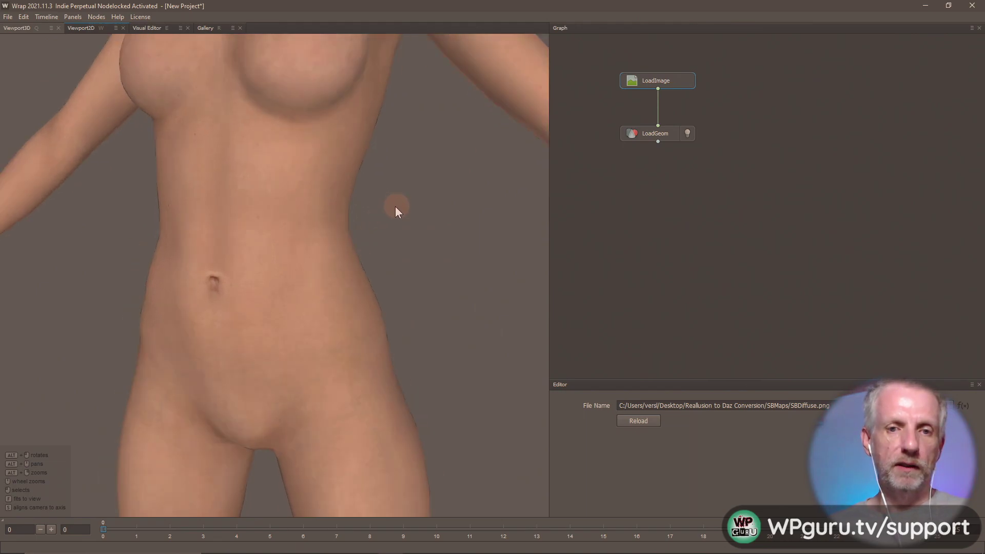
pyautogui.scroll(-2, 391, 208)
pyautogui.keyDown('alt'); pyautogui.moveTo(391, 191); pyautogui.dragTo(378, 376, button='middle'); pyautogui.keyUp('alt')
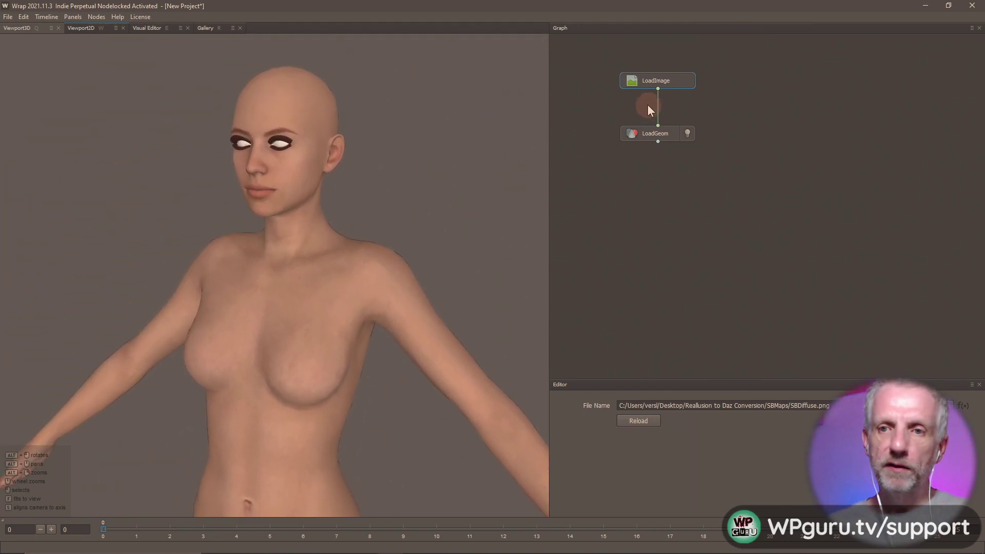
# - Load SBRough.png into the LoadImage node and orbit to view the figure's back and side
pyautogui.click(951, 405)
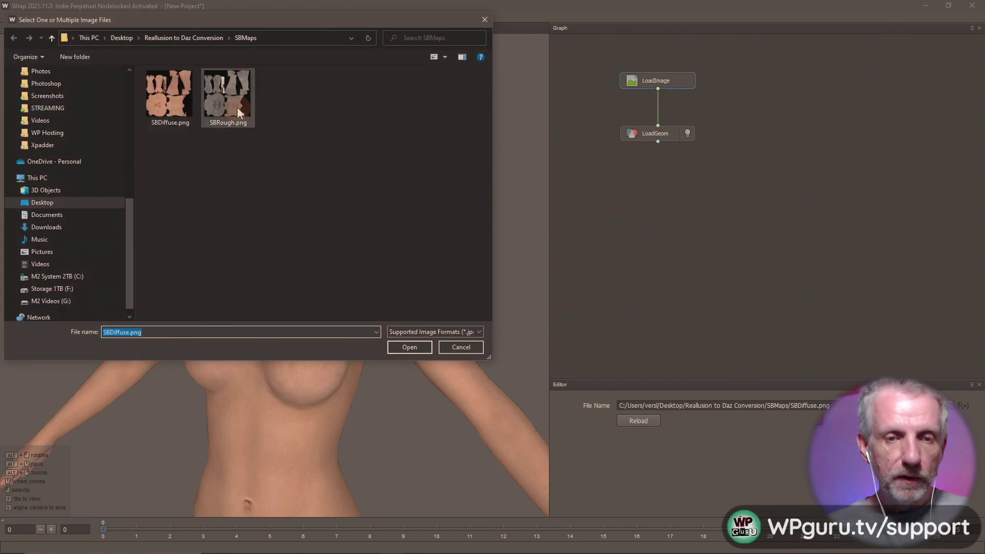
pyautogui.click(237, 106)
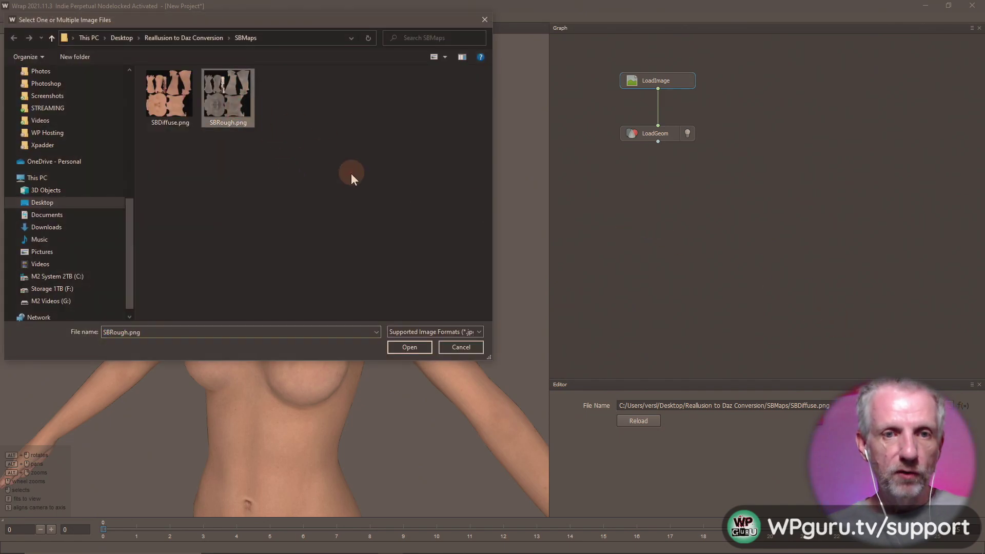
pyautogui.click(397, 348)
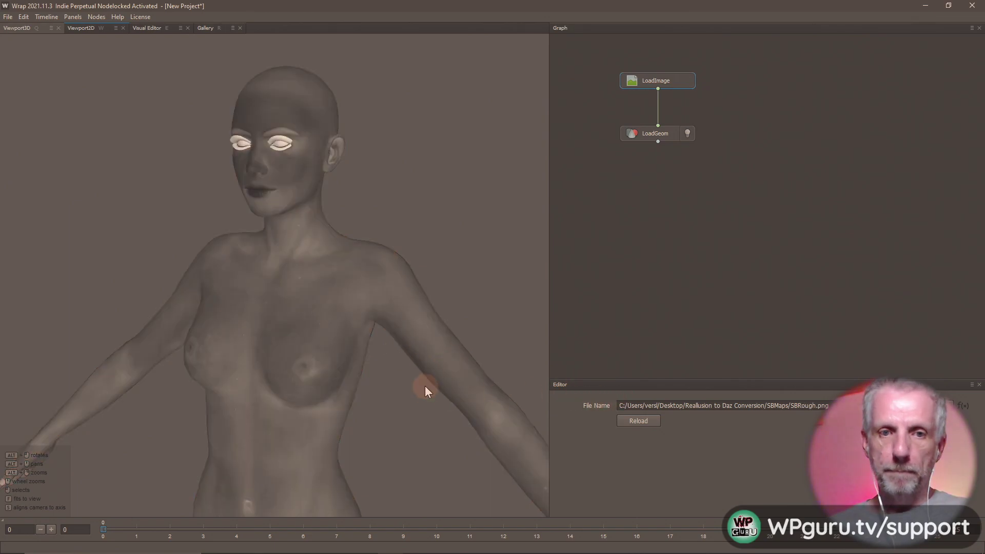
pyautogui.keyDown('alt'); pyautogui.moveTo(412, 396); pyautogui.dragTo(501, 410); pyautogui.keyUp('alt')
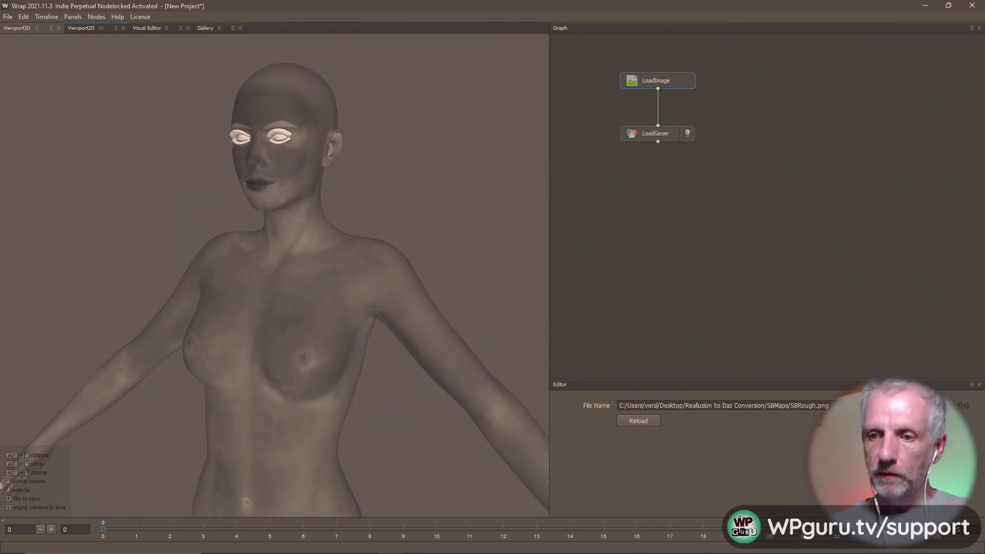
pyautogui.click(949, 405)
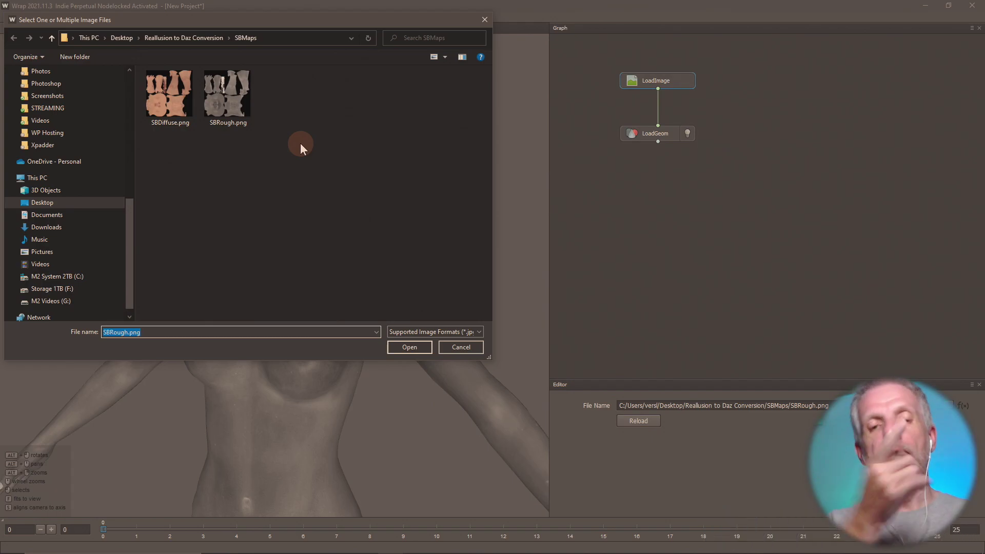
# - Cancel Wrap's file browser, then in UV Editing re-save pbr_normal as PNG SDNormal.png
pyautogui.click(460, 345)
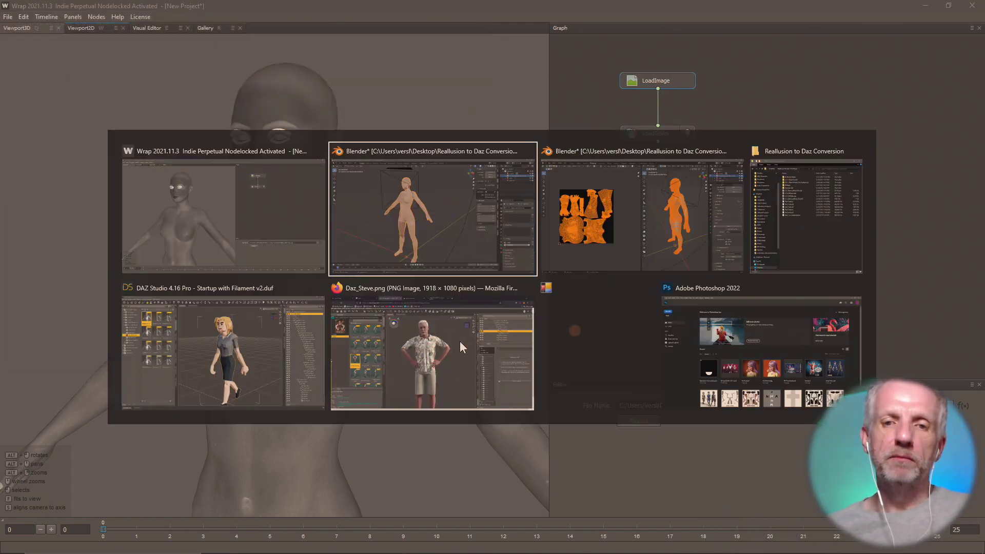
pyautogui.hotkey('alt', 'Tab')
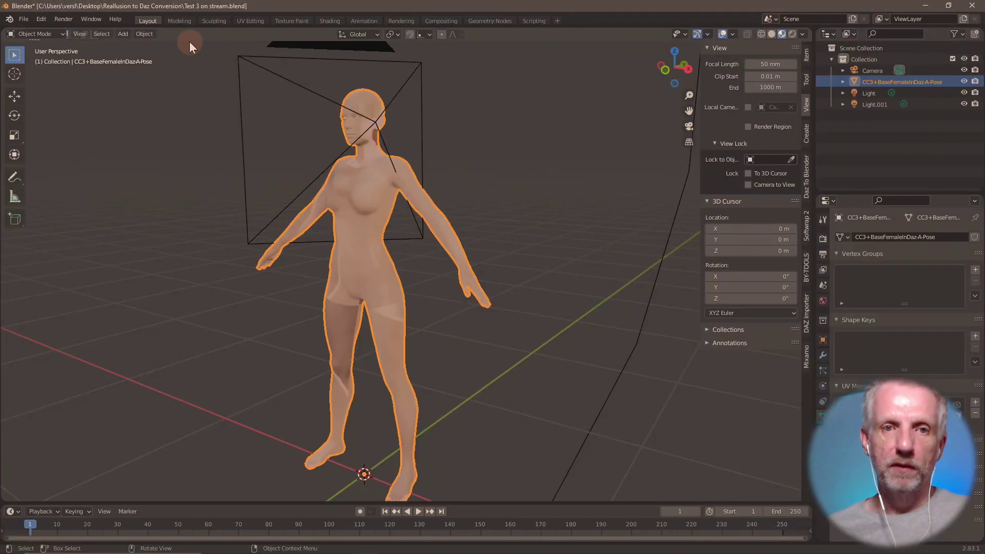
pyautogui.click(264, 20)
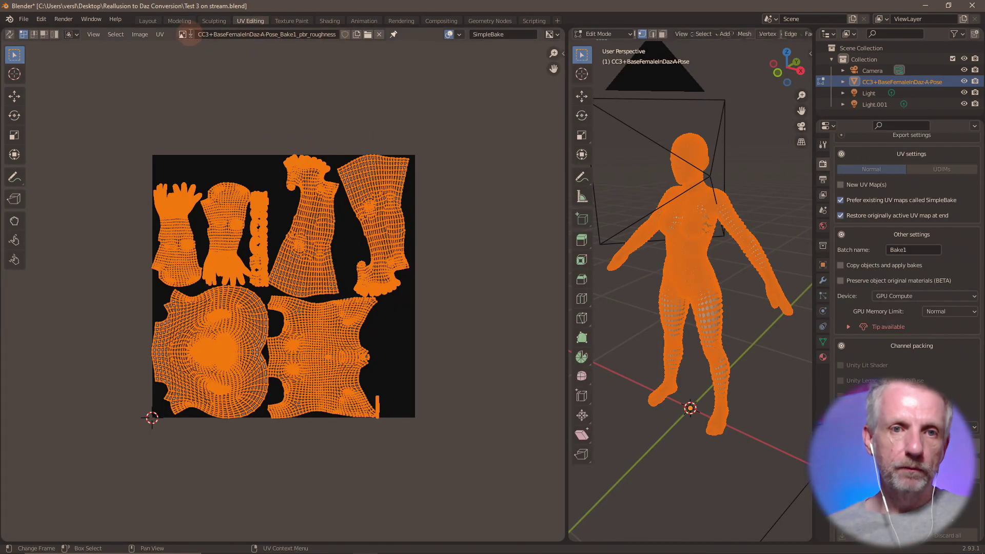
pyautogui.click(186, 35)
pyautogui.click(251, 59)
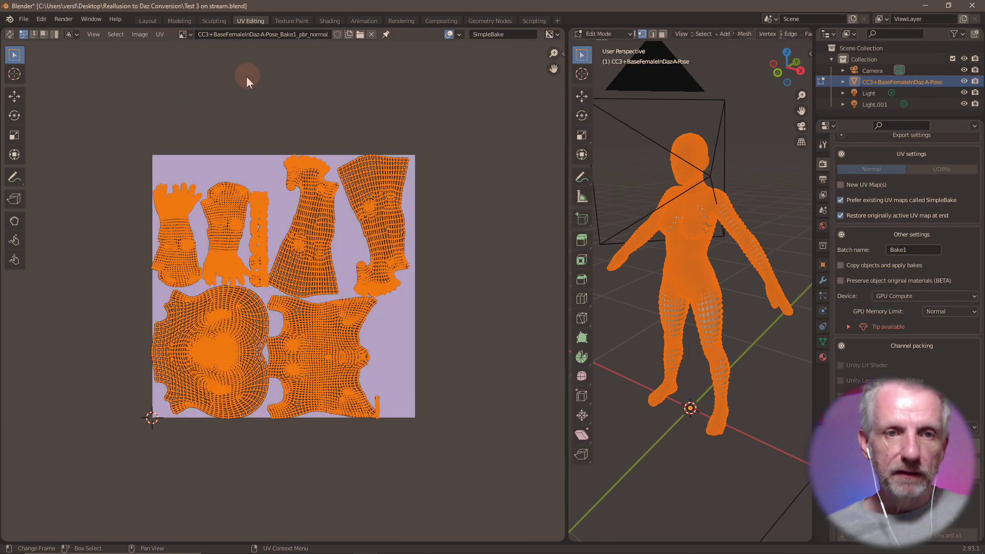
pyautogui.click(146, 35)
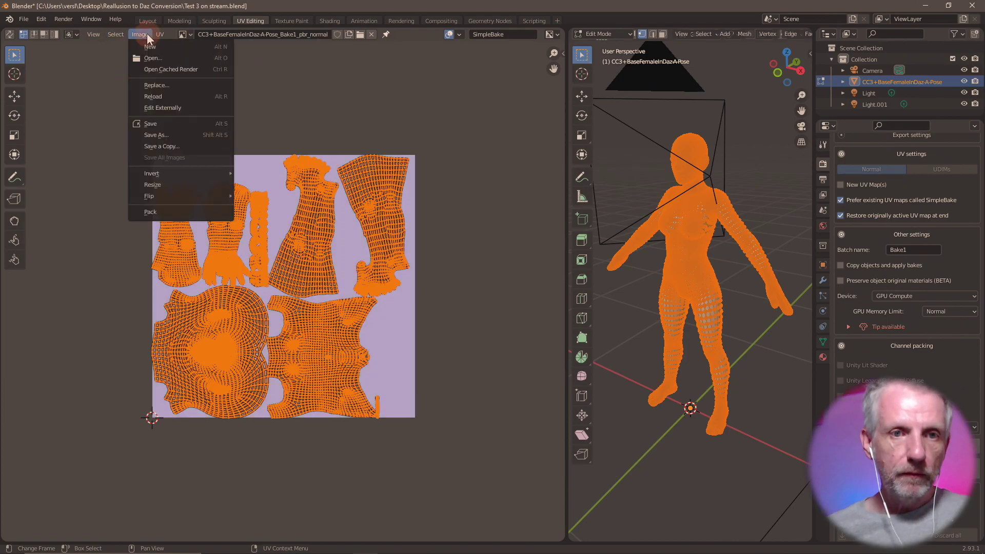
pyautogui.click(187, 137)
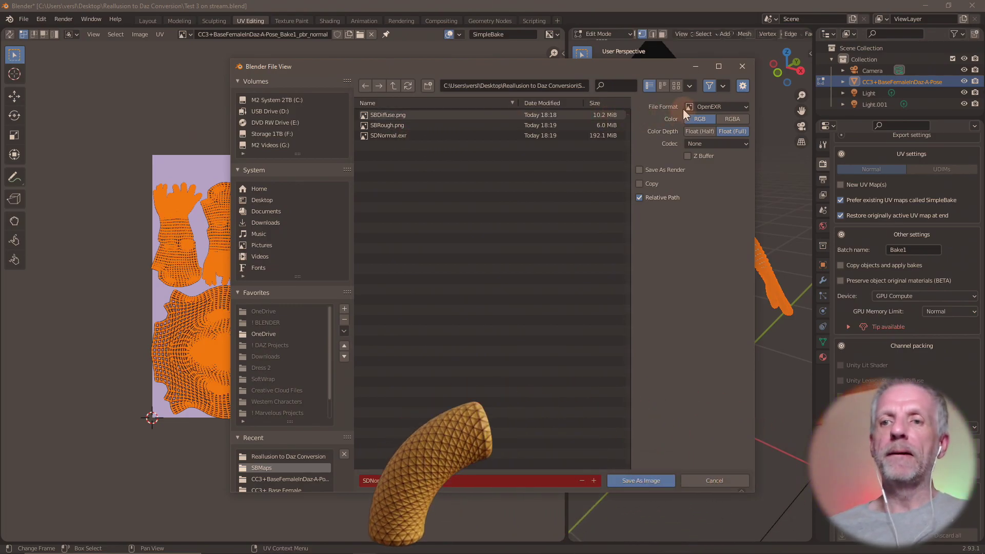
pyautogui.click(717, 106)
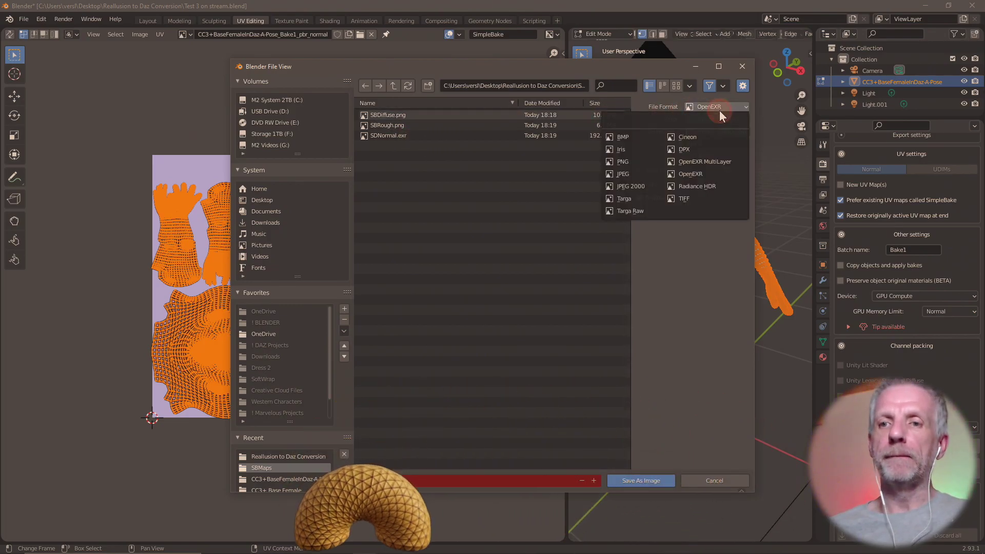
pyautogui.click(644, 160)
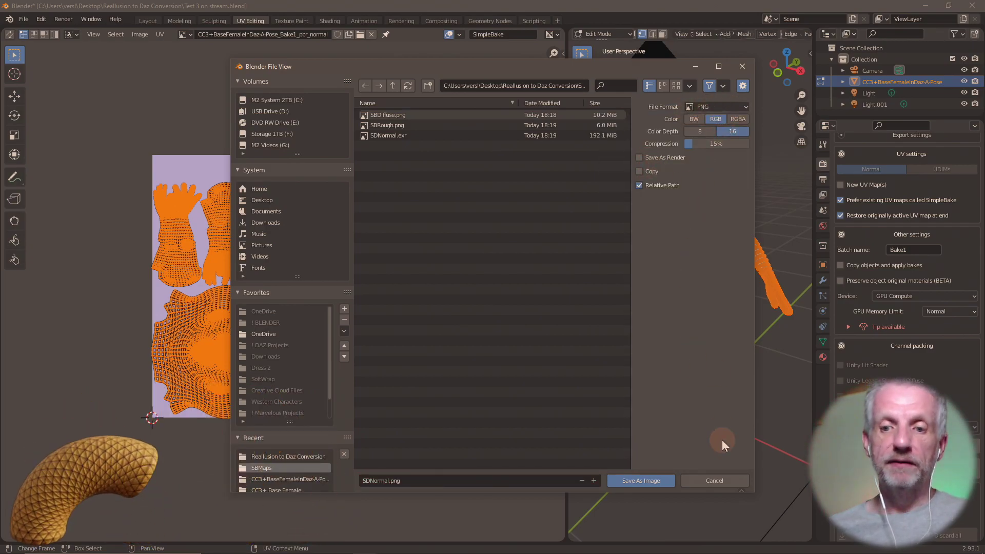
pyautogui.click(655, 479)
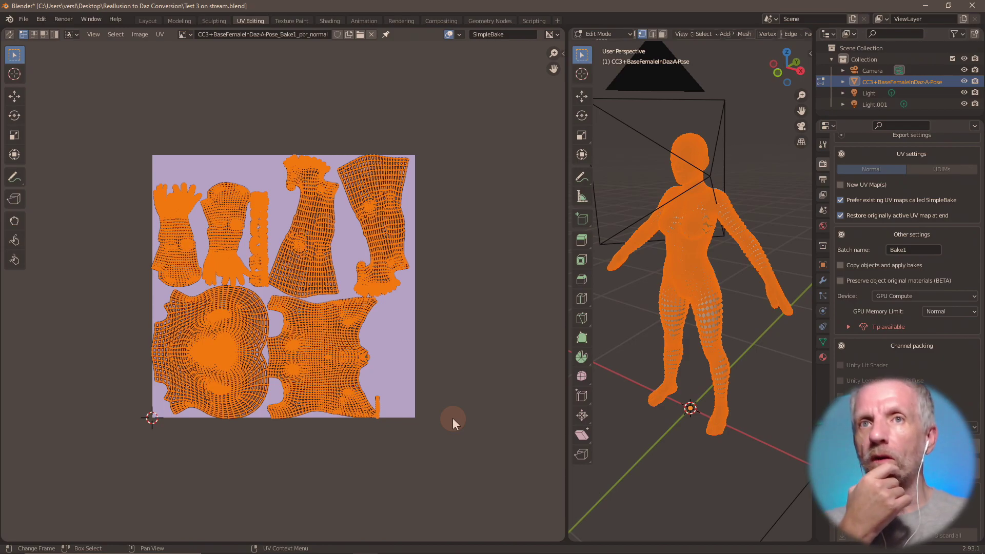
# - Load SDNormal.png into Wrap's LoadImage node and orbit to inspect the purple-blue normal map
pyautogui.hotkey('alt', 'Tab')
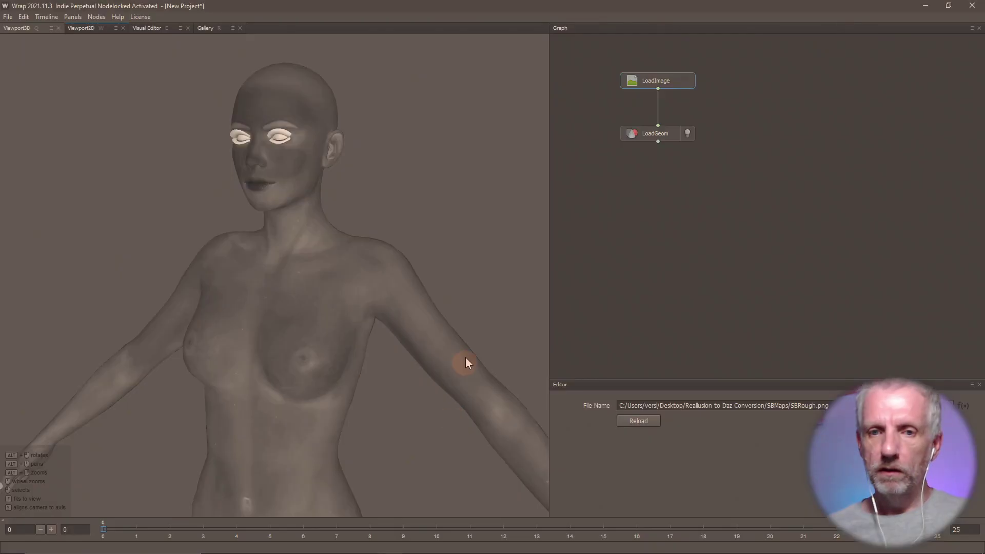
pyautogui.click(954, 406)
pyautogui.click(287, 102)
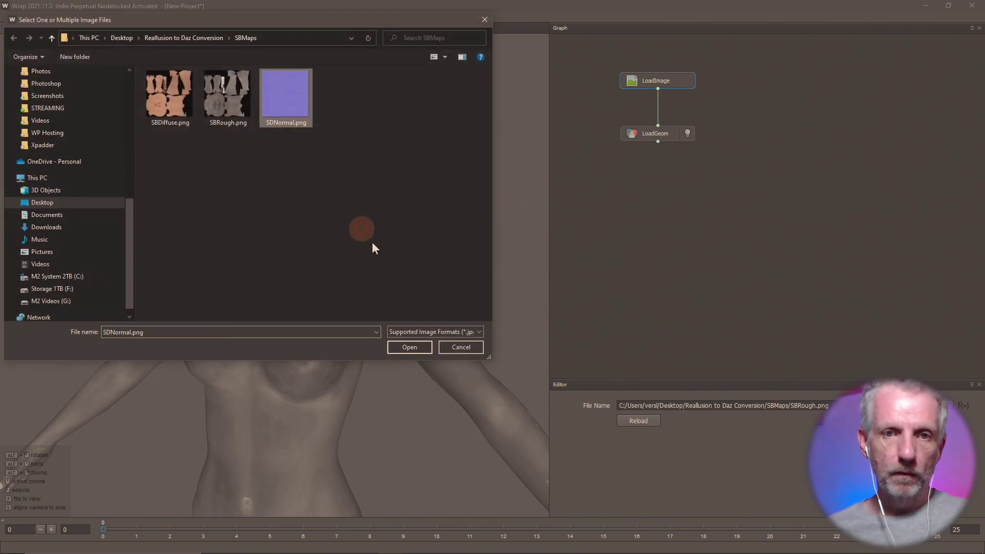
pyautogui.click(414, 347)
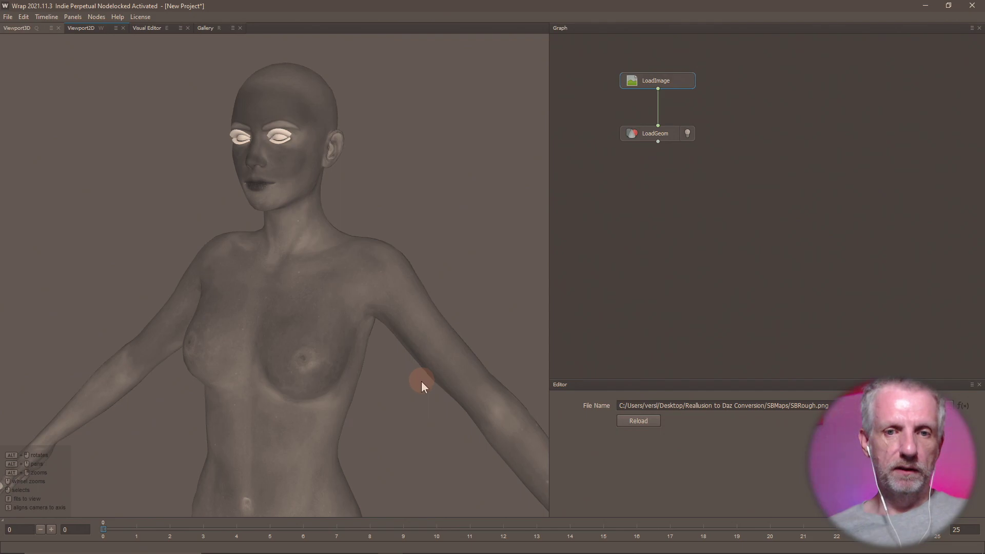
pyautogui.keyDown('alt'); pyautogui.moveTo(398, 417); pyautogui.dragTo(392, 390); pyautogui.keyUp('alt')
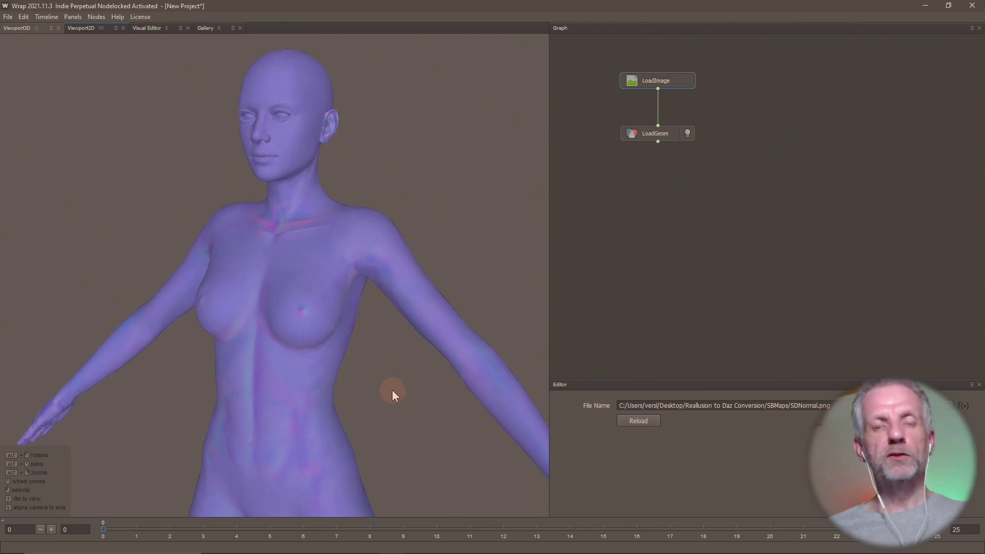